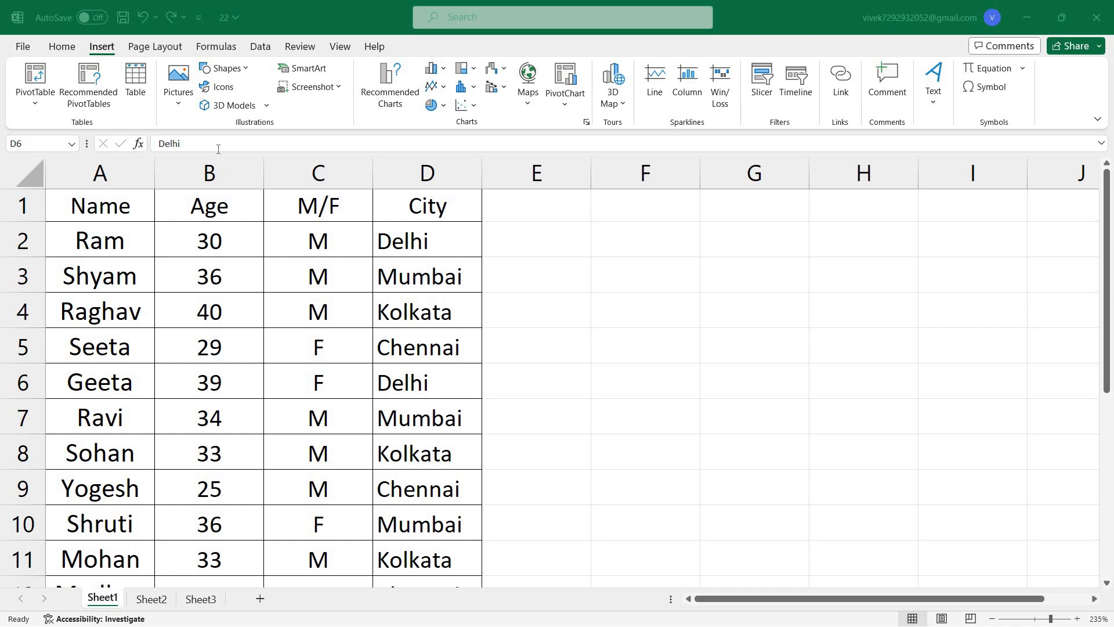
- Look over the Name, Age, M/F and City data in the range A1:D16
drag(70, 207, 348, 277)
drag(395, 523, 399, 556)
scroll(227, 386, down, 3)
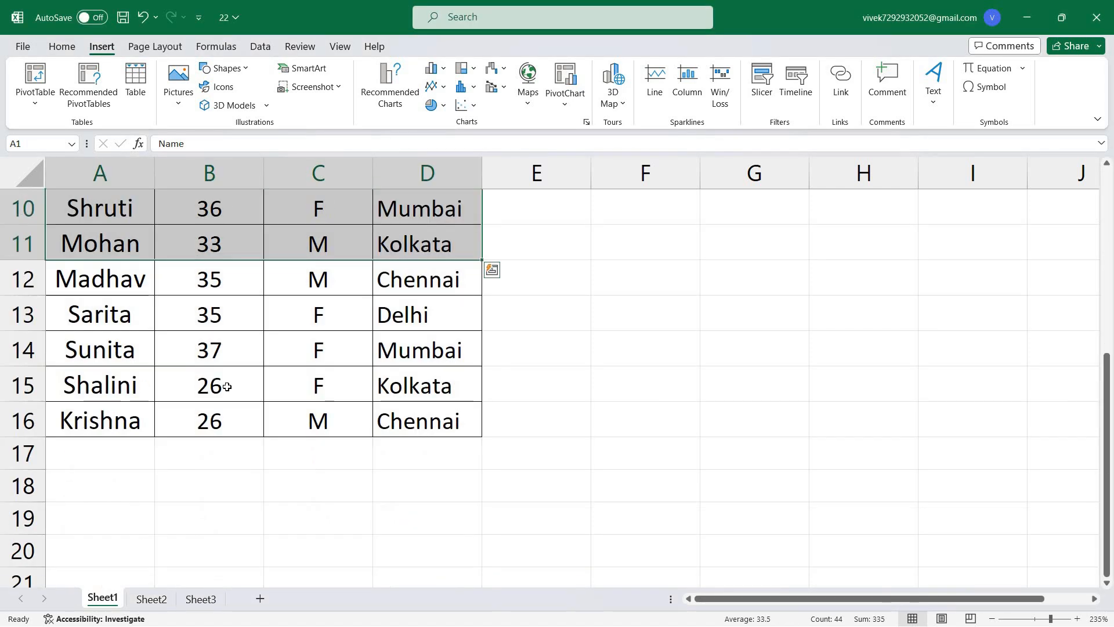
scroll(227, 387, up, 3)
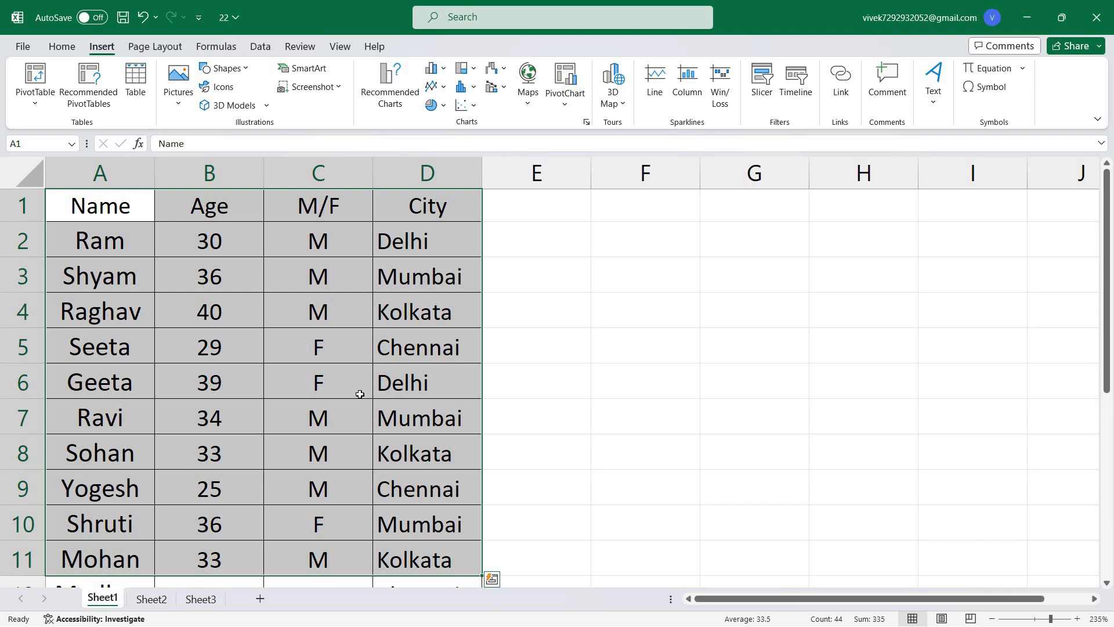
click(337, 374)
drag(99, 206, 409, 561)
click(514, 356)
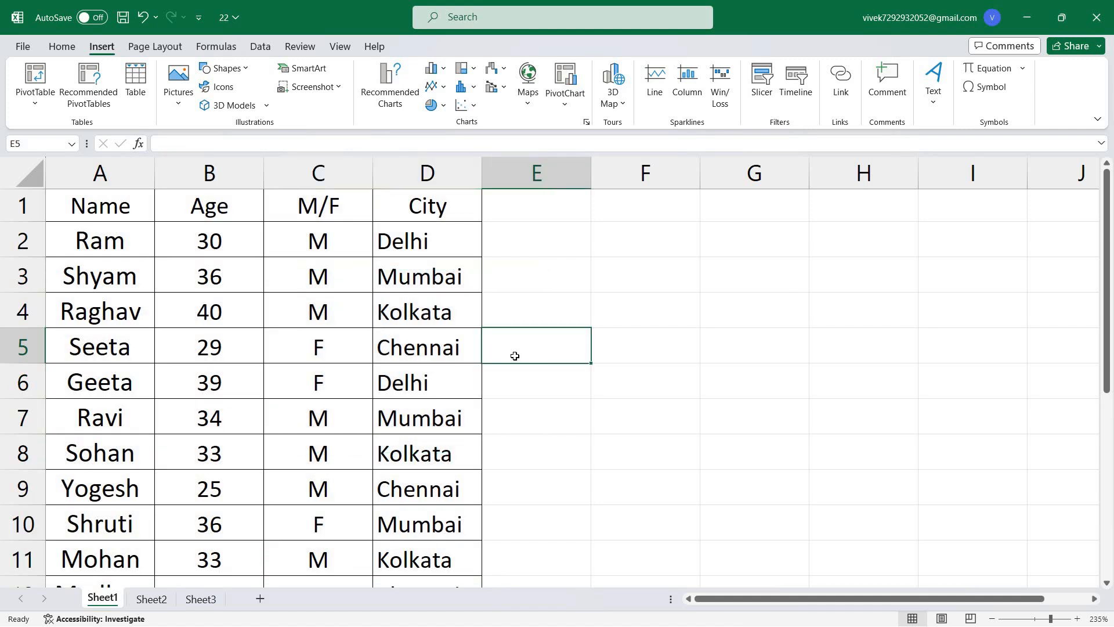
drag(58, 203, 428, 542)
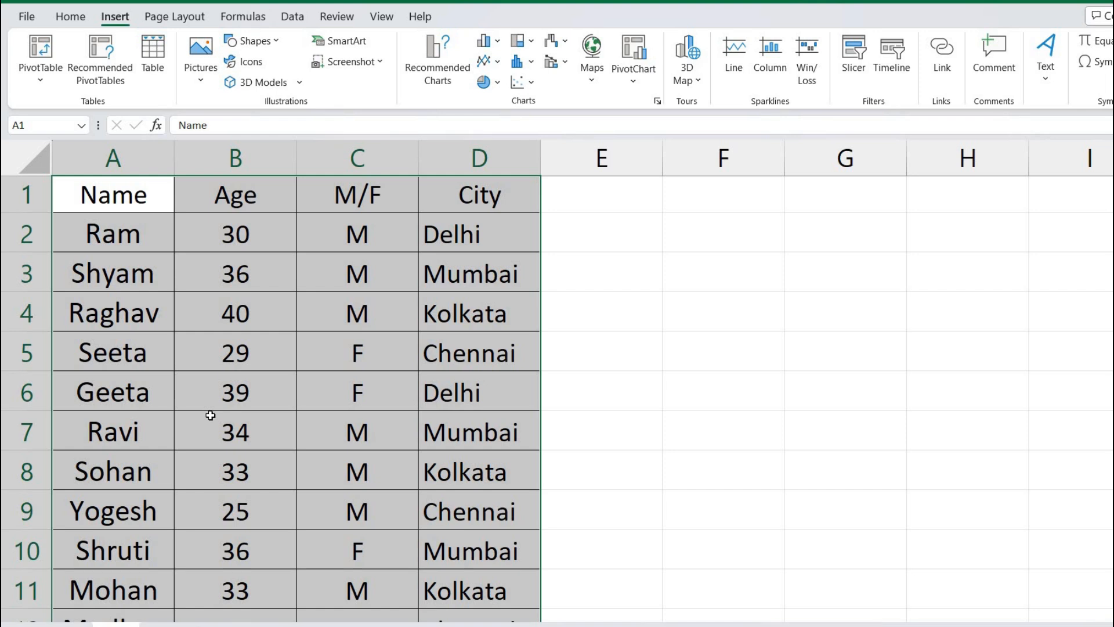
scroll(269, 390, down, 2)
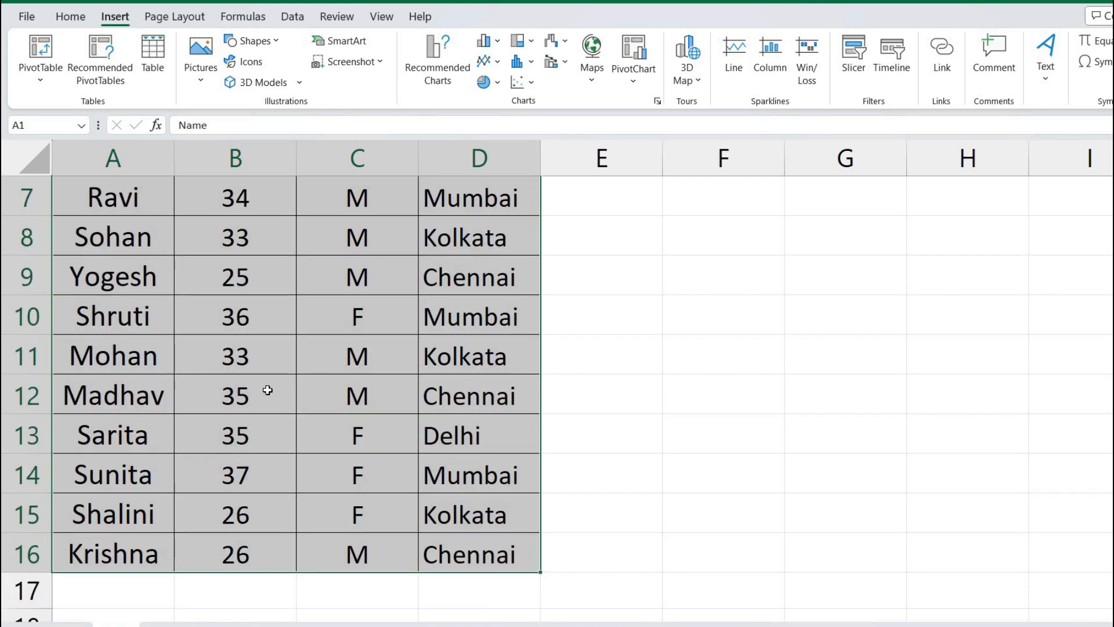
scroll(356, 352, up, 2)
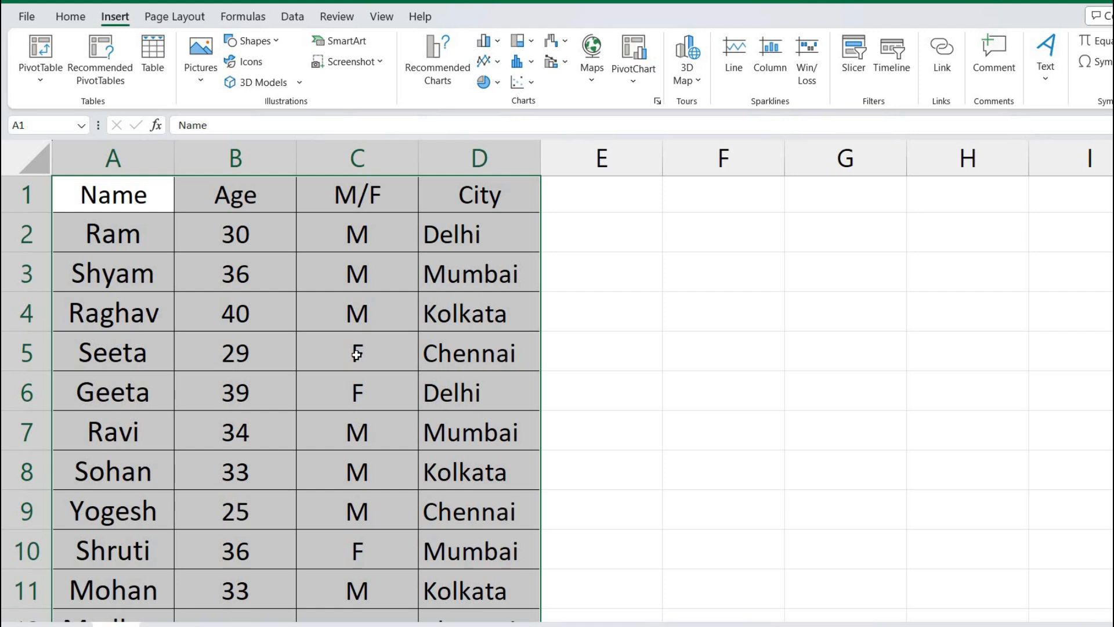
click(600, 306)
drag(93, 196, 478, 614)
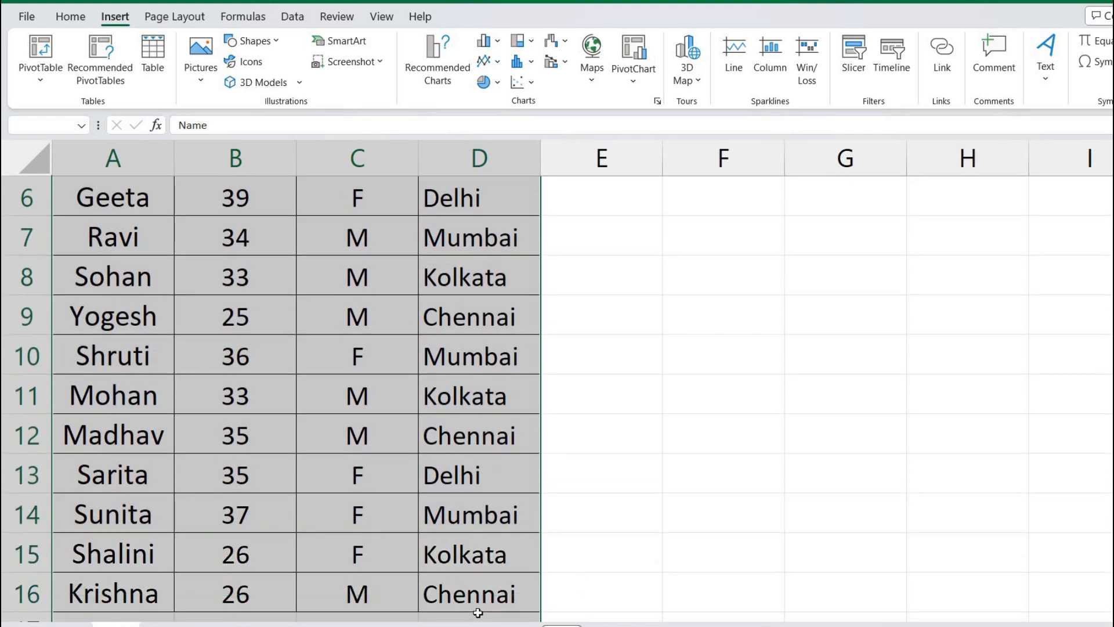
scroll(279, 421, down, 2)
scroll(278, 421, down, 2)
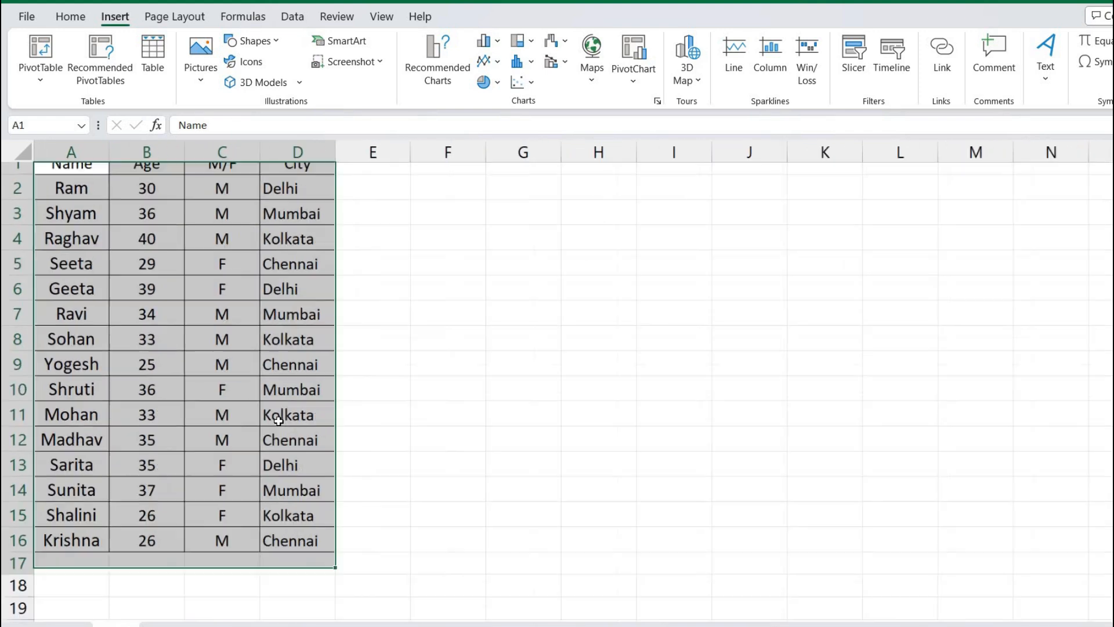
scroll(277, 421, up, 1)
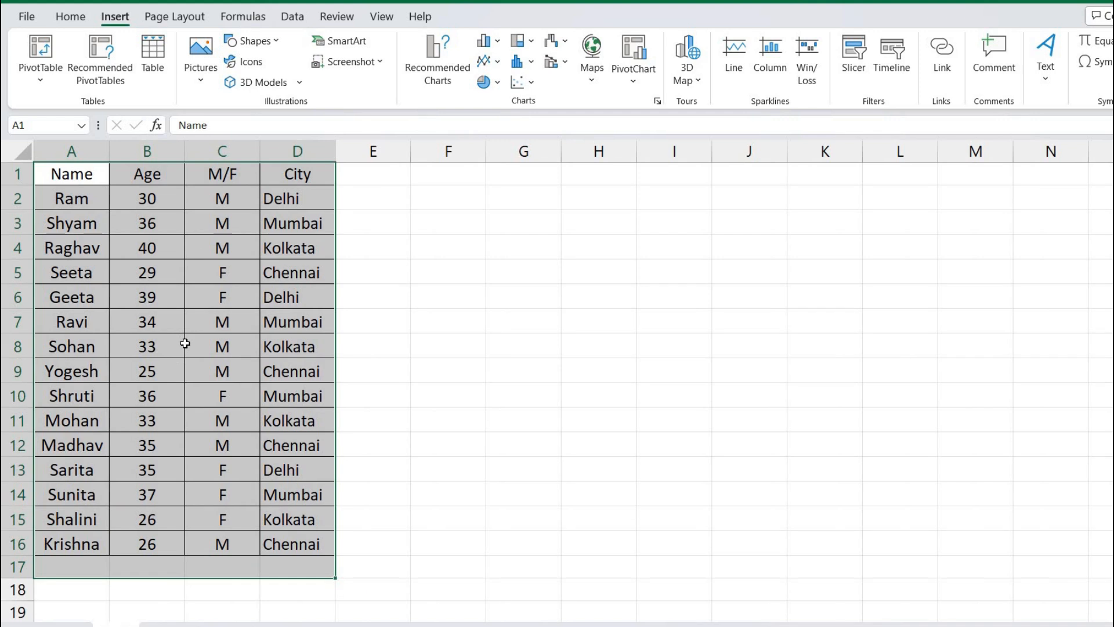
click(382, 337)
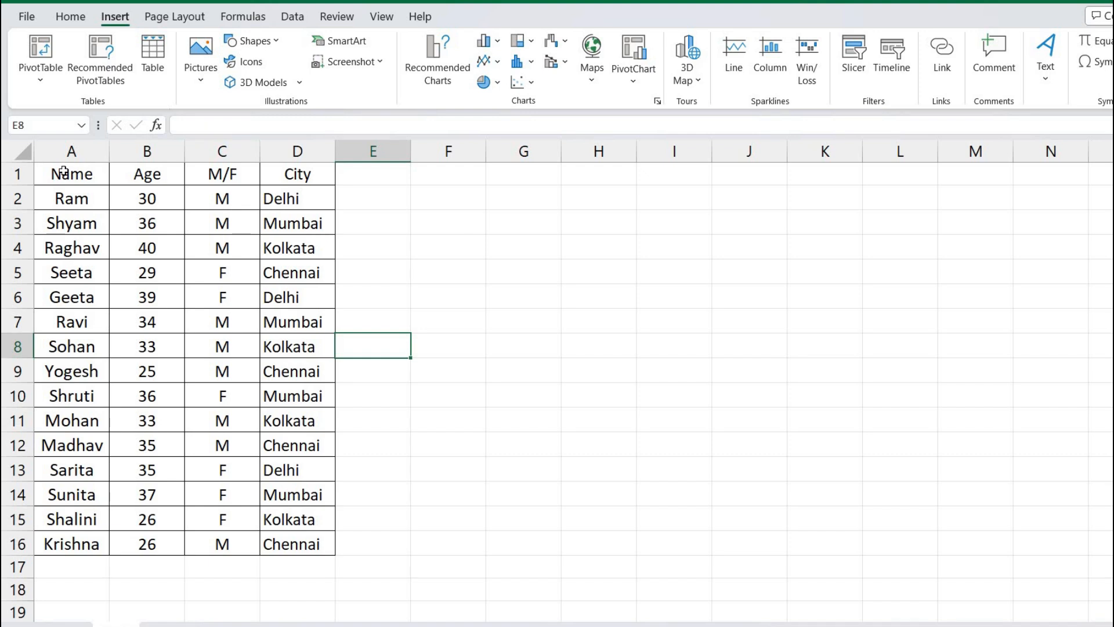
- Convert the range A1:D16 into a table, keeping the first row as headers
drag(55, 172, 316, 545)
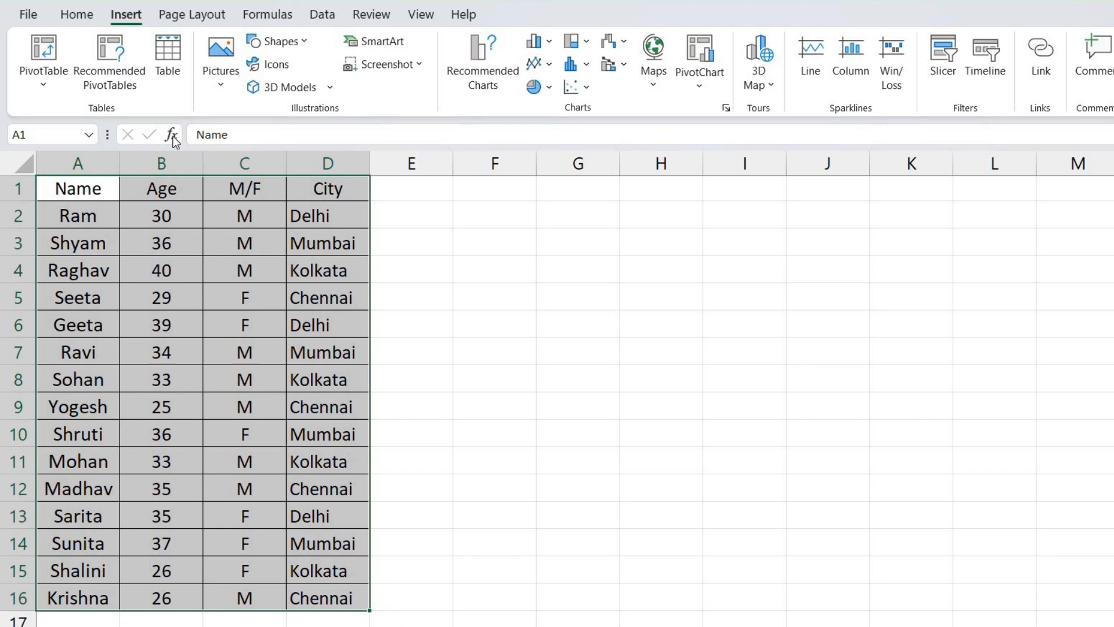
click(172, 59)
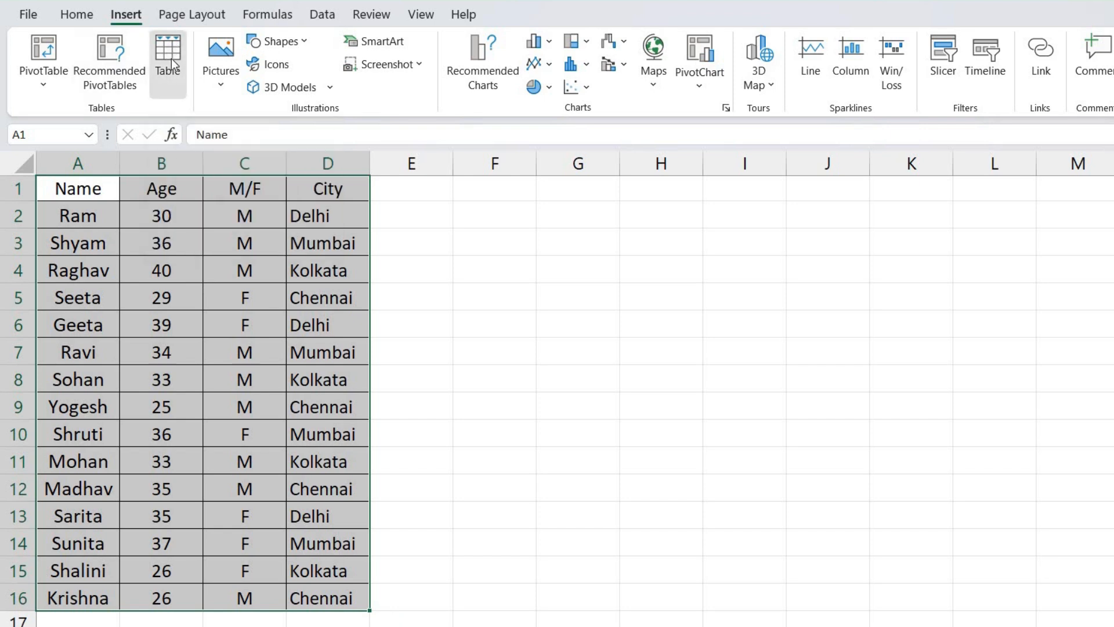
drag(613, 316, 462, 288)
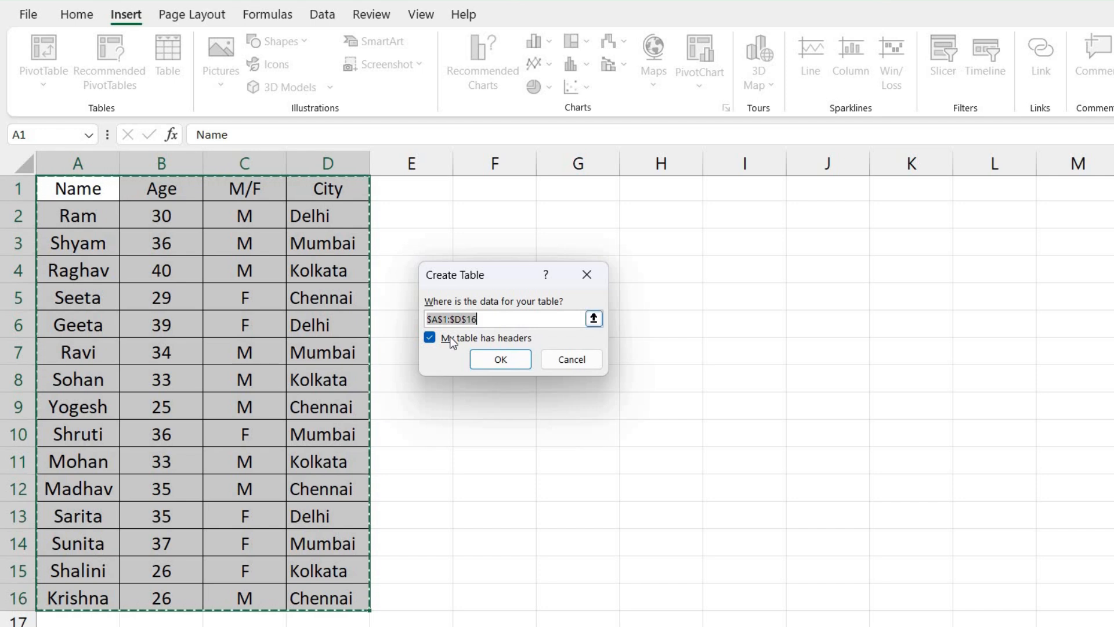
click(429, 337)
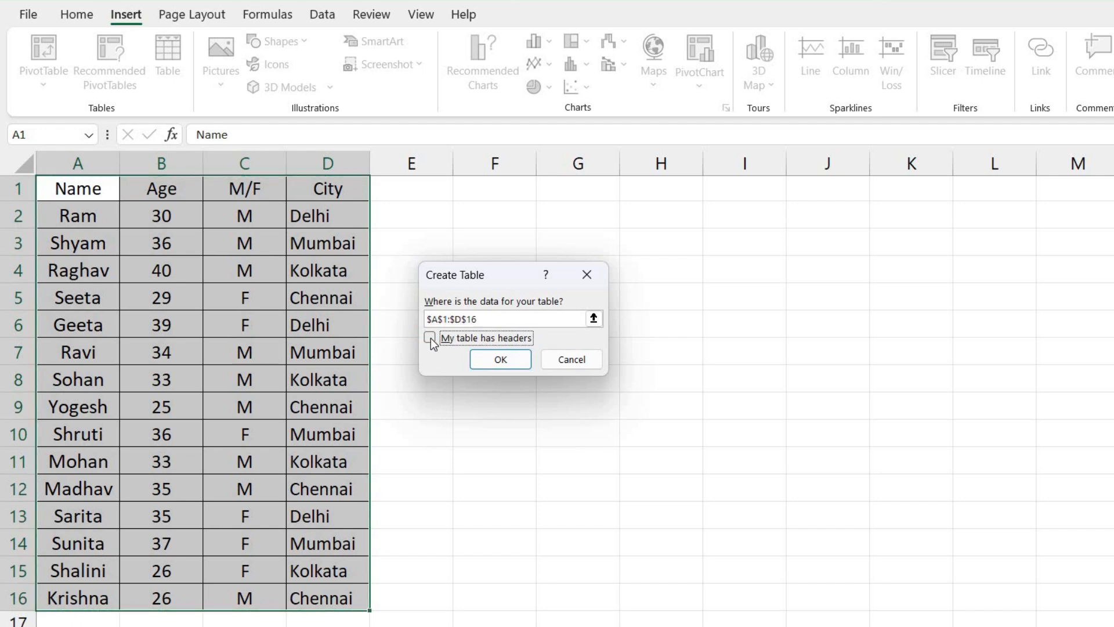
click(430, 338)
click(500, 361)
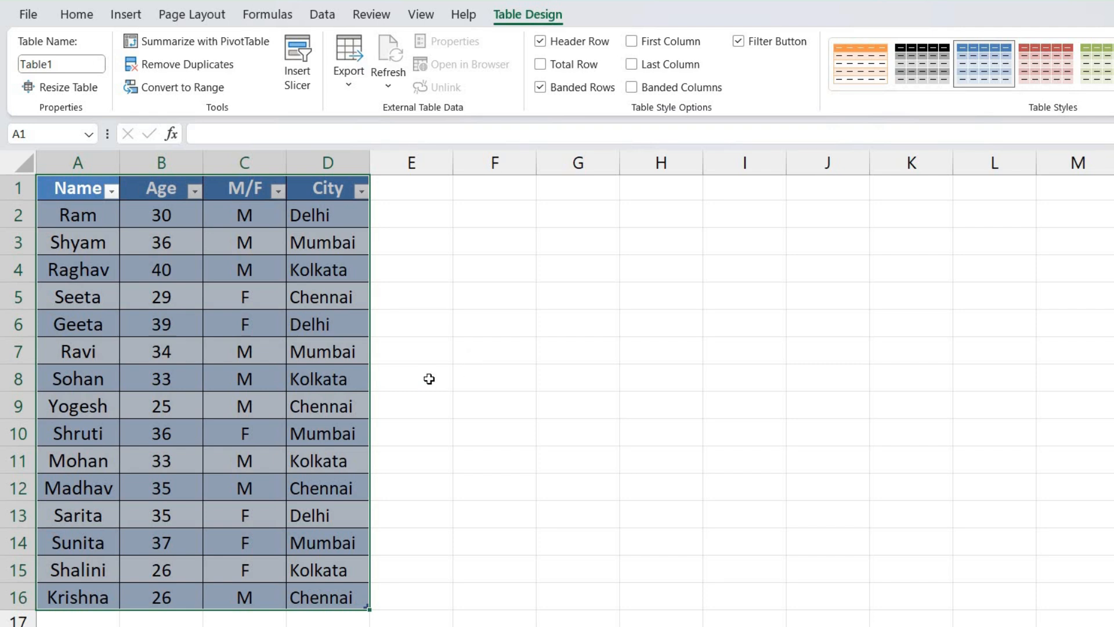
scroll(428, 381, up, 3)
scroll(350, 372, up, 1)
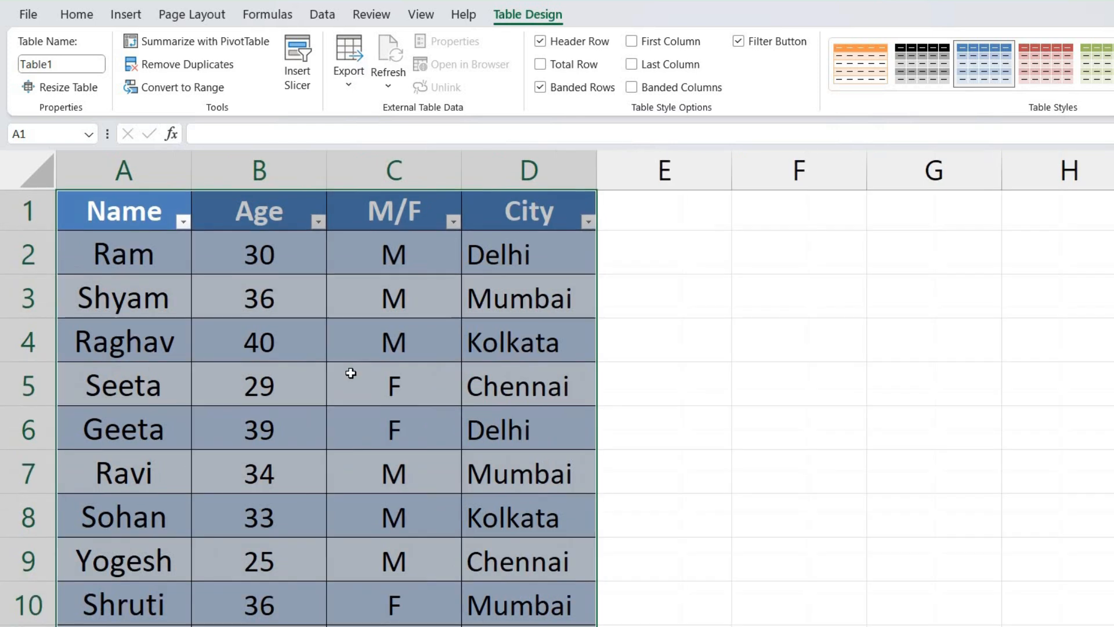
key(ctrl+q)
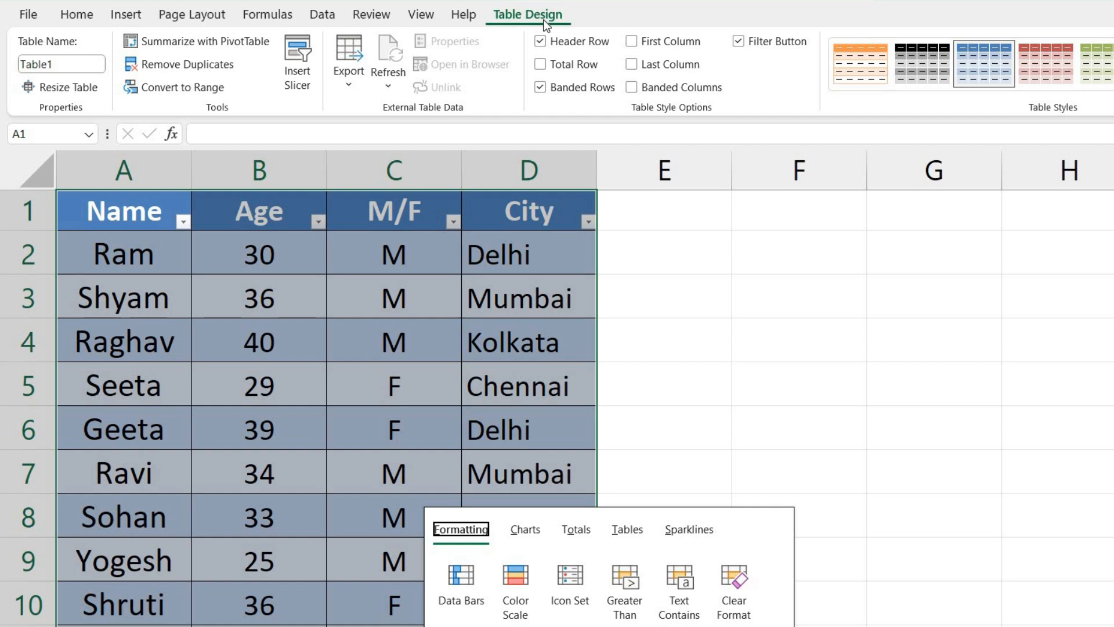
click(928, 306)
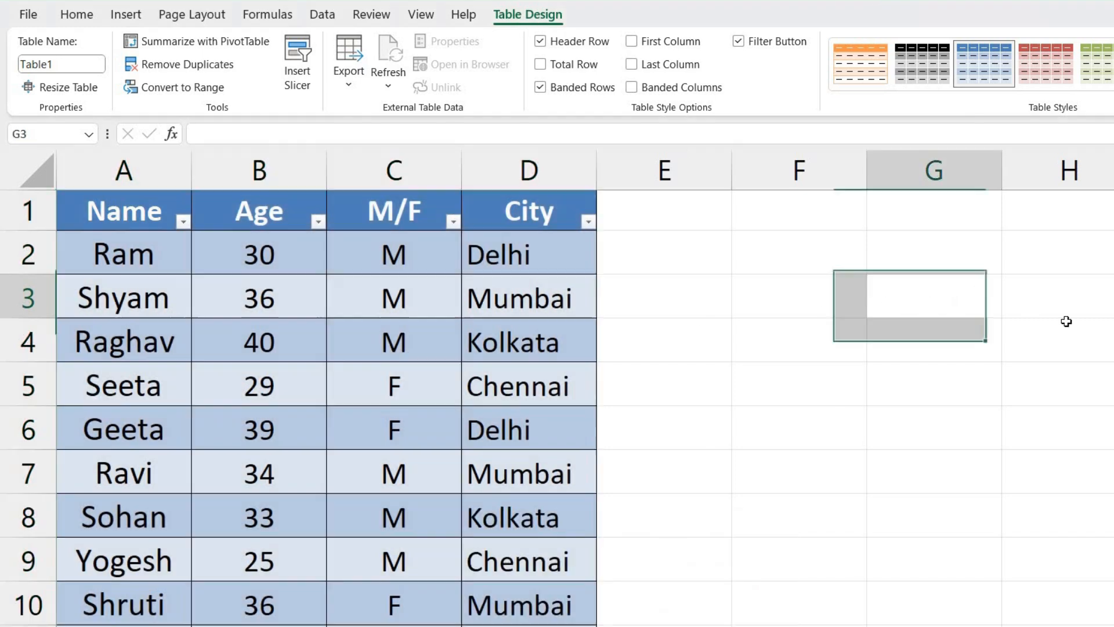
click(905, 414)
drag(795, 280, 1113, 554)
click(970, 364)
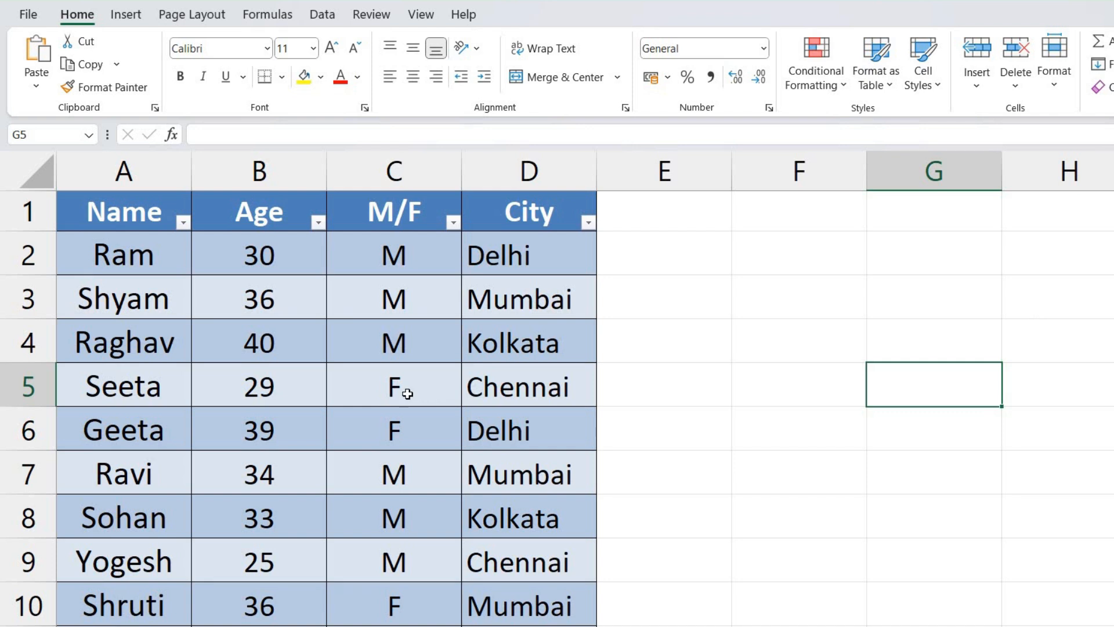
- Apply the red banded table style from the second row of the Medium group to the table
click(392, 378)
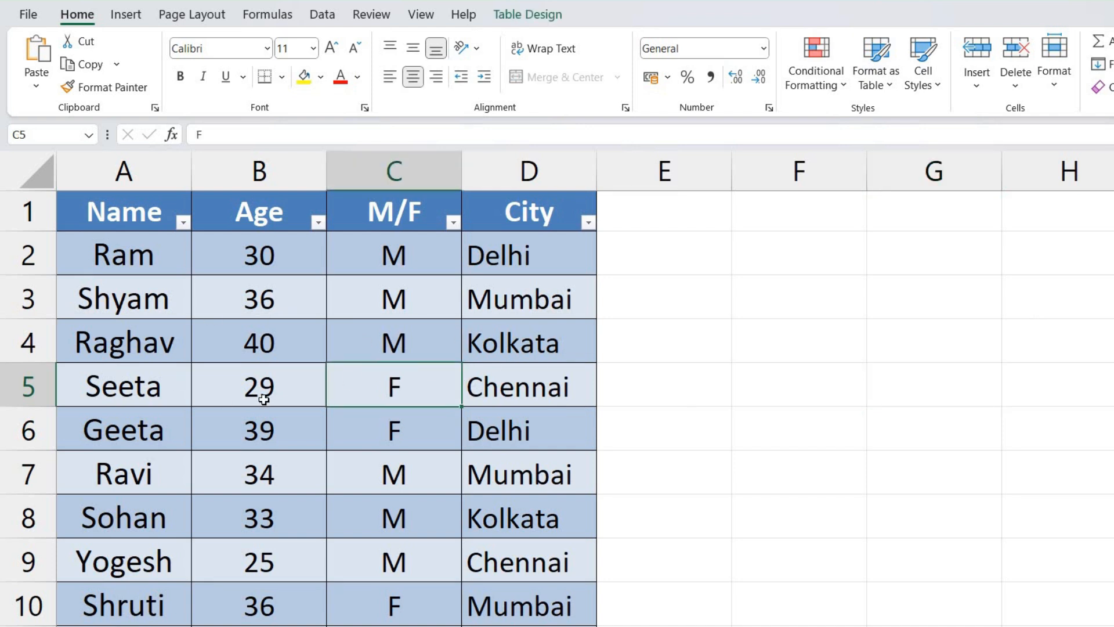
click(518, 14)
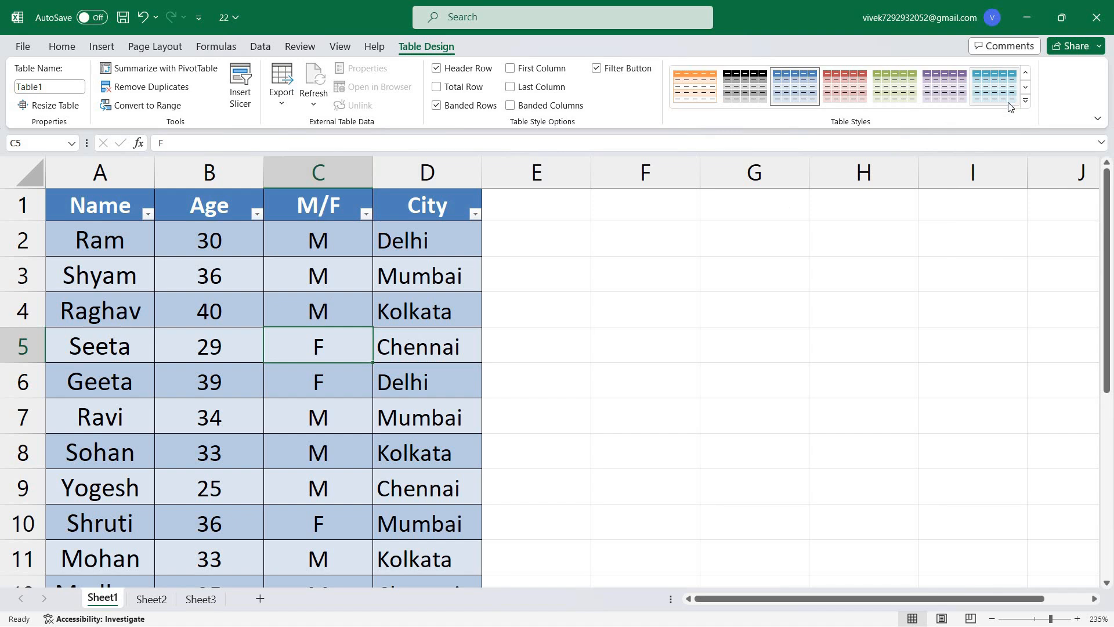
click(1025, 103)
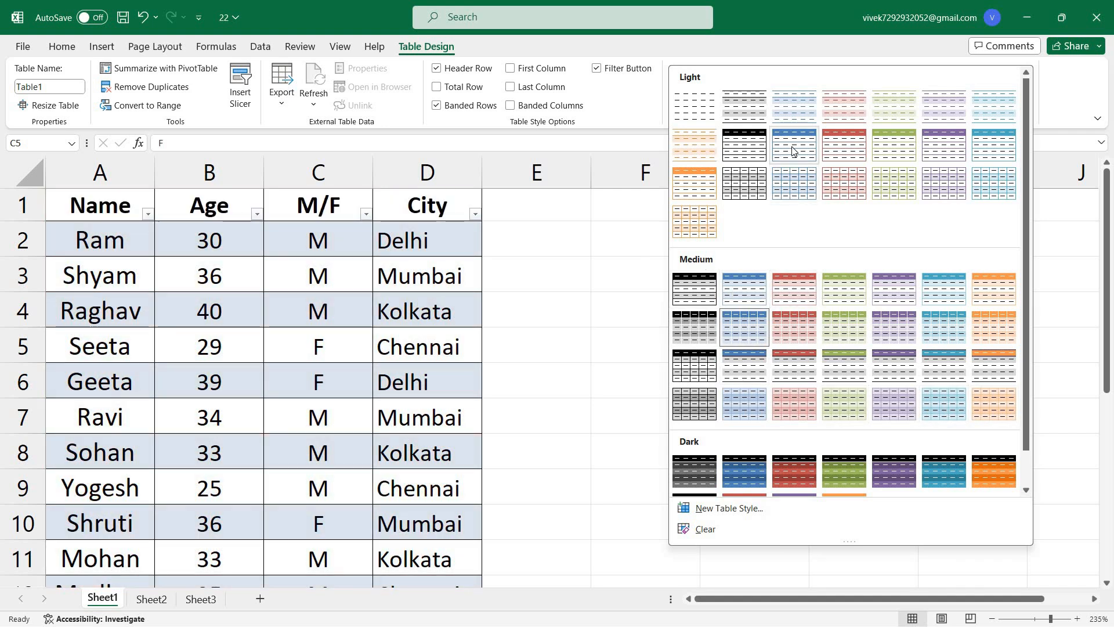
click(801, 322)
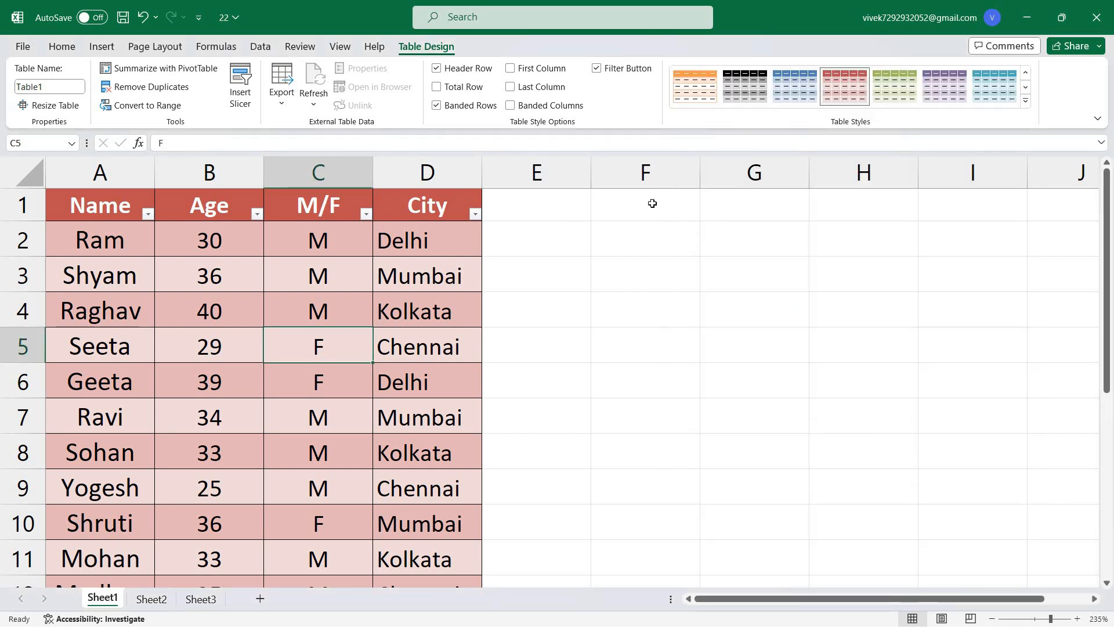
- Switch the table's header row off and back on, and switch its total row on and back off
click(532, 328)
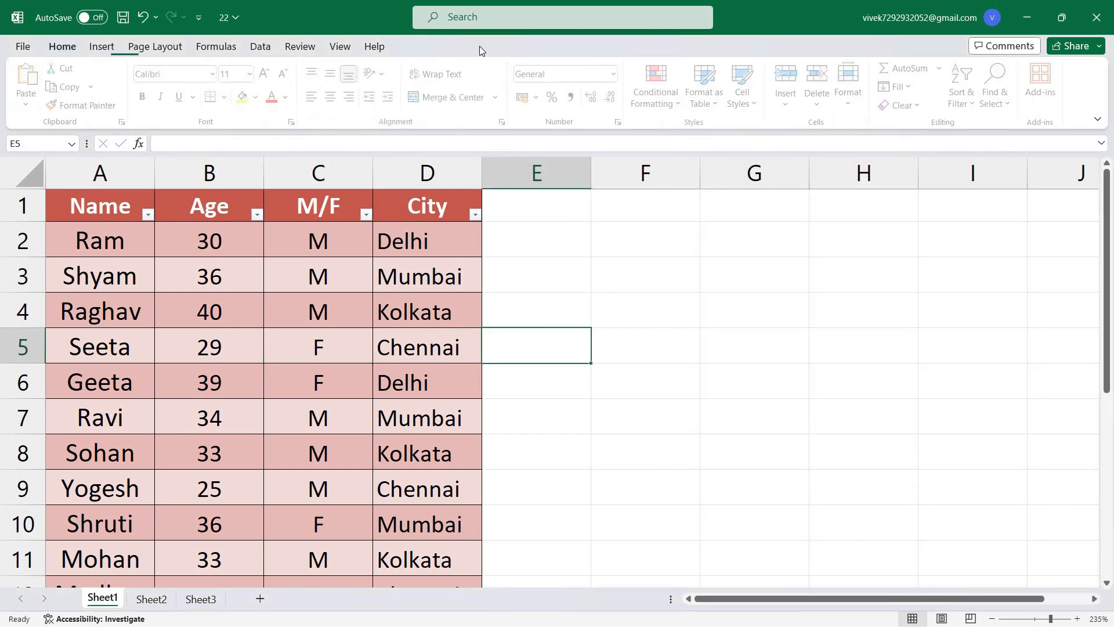
click(325, 264)
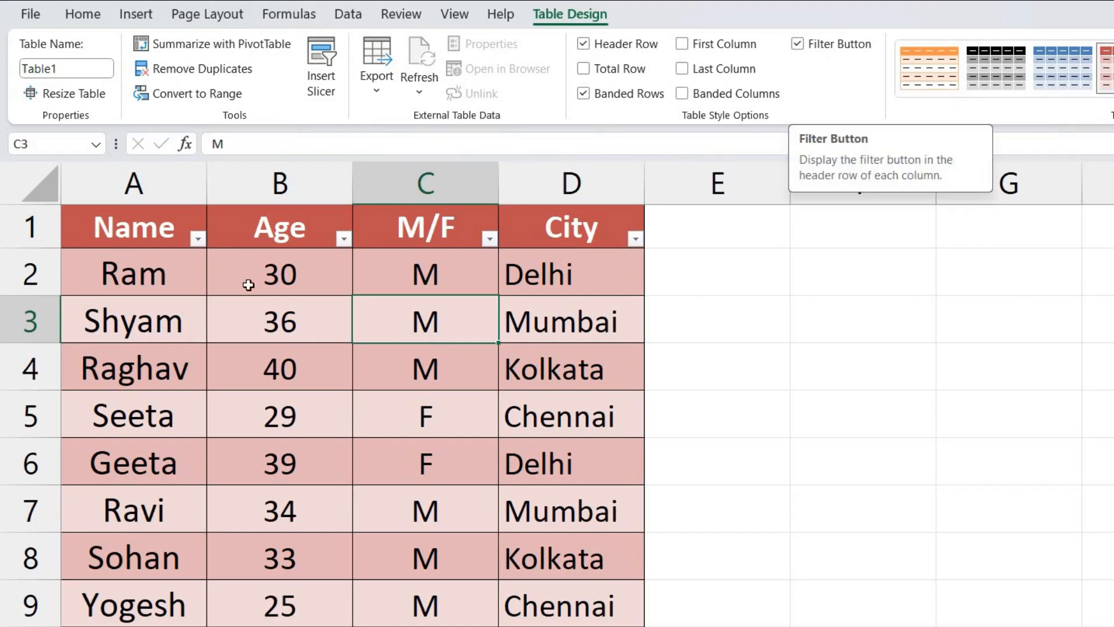
ctrl+scroll(331, 423, down, 4)
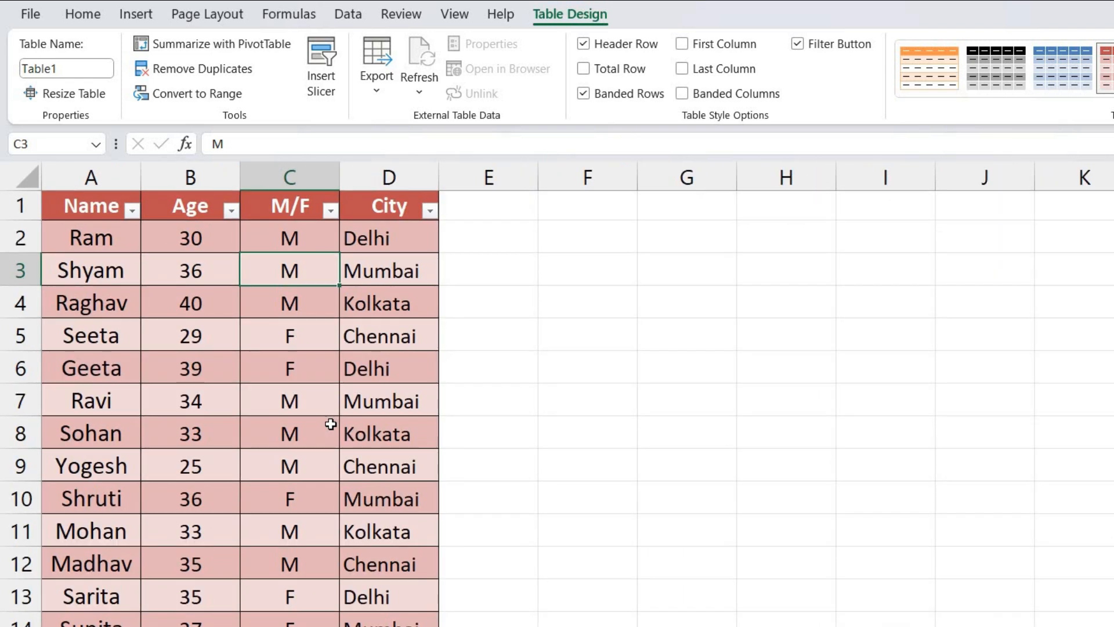
ctrl+scroll(331, 423, down, 1)
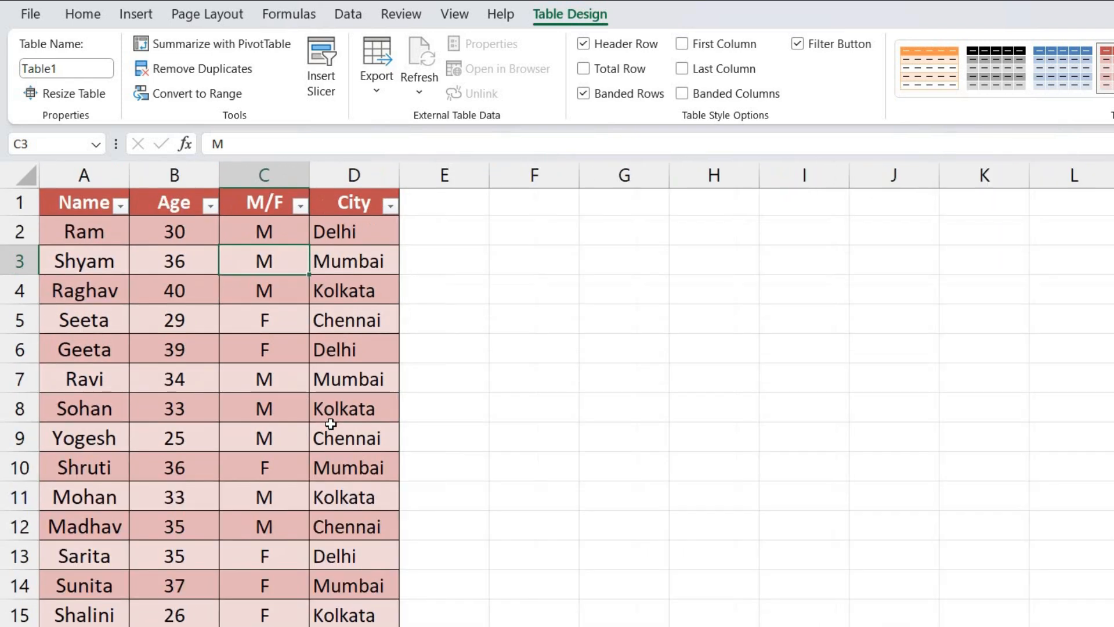
click(625, 44)
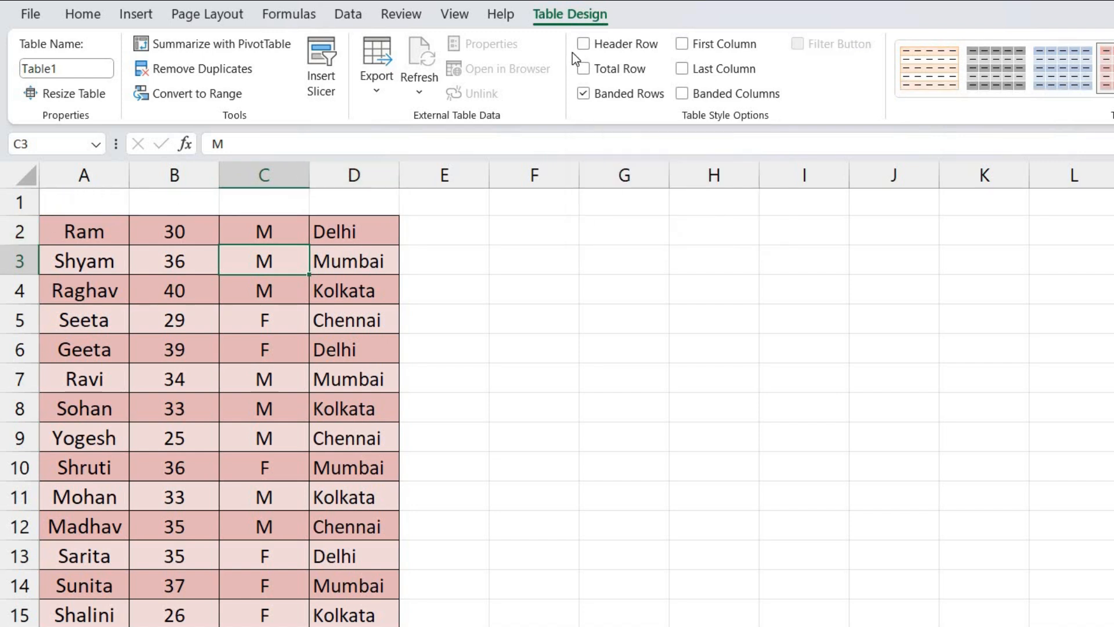
click(585, 45)
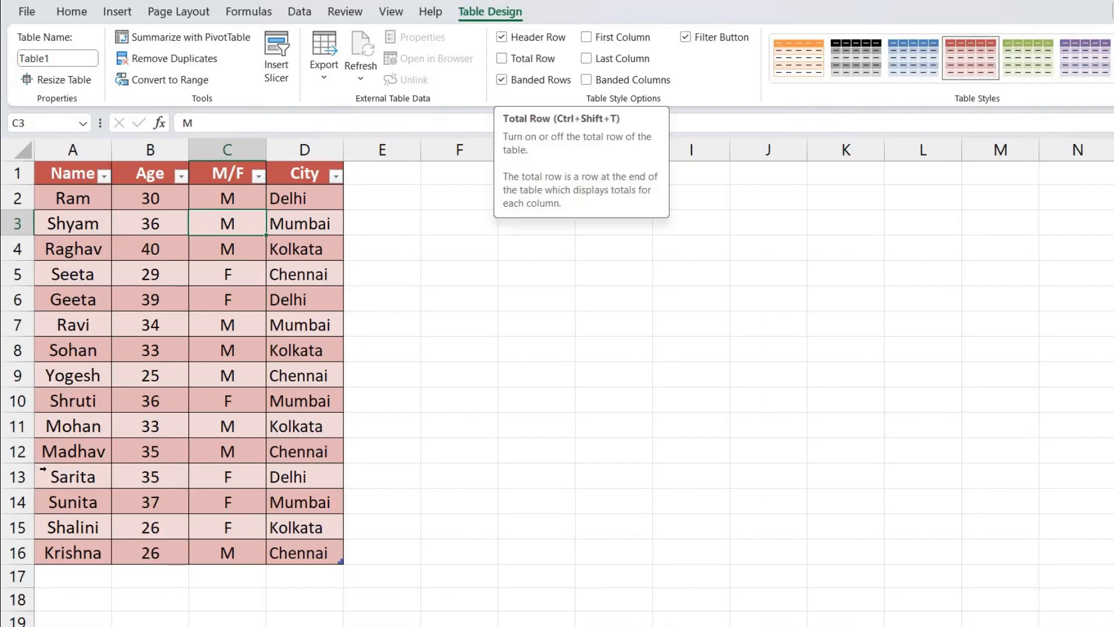
click(525, 64)
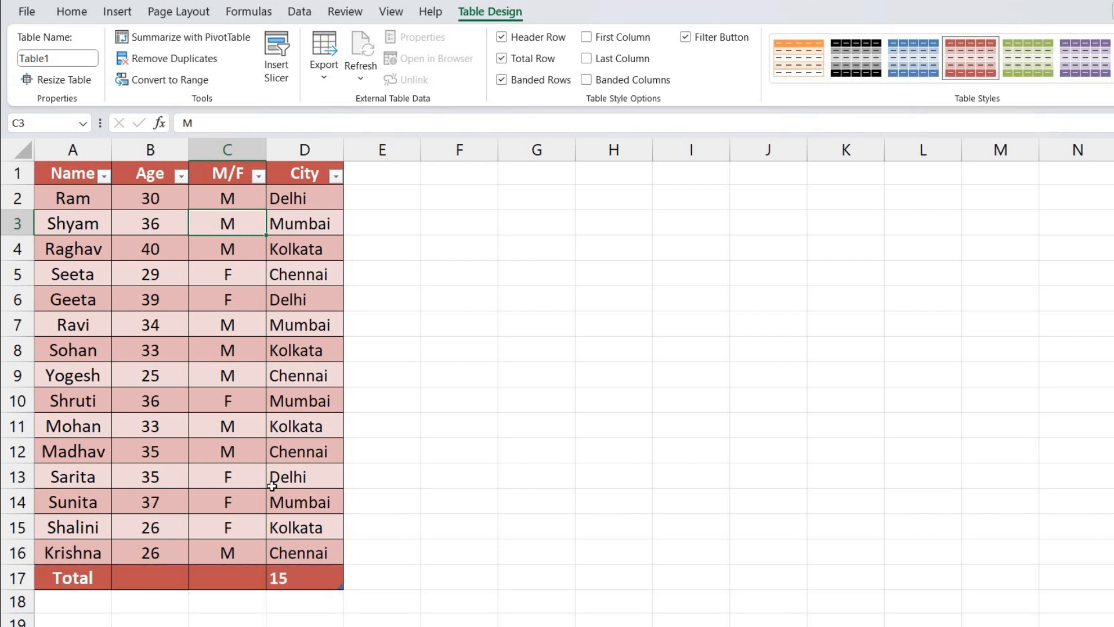
click(517, 63)
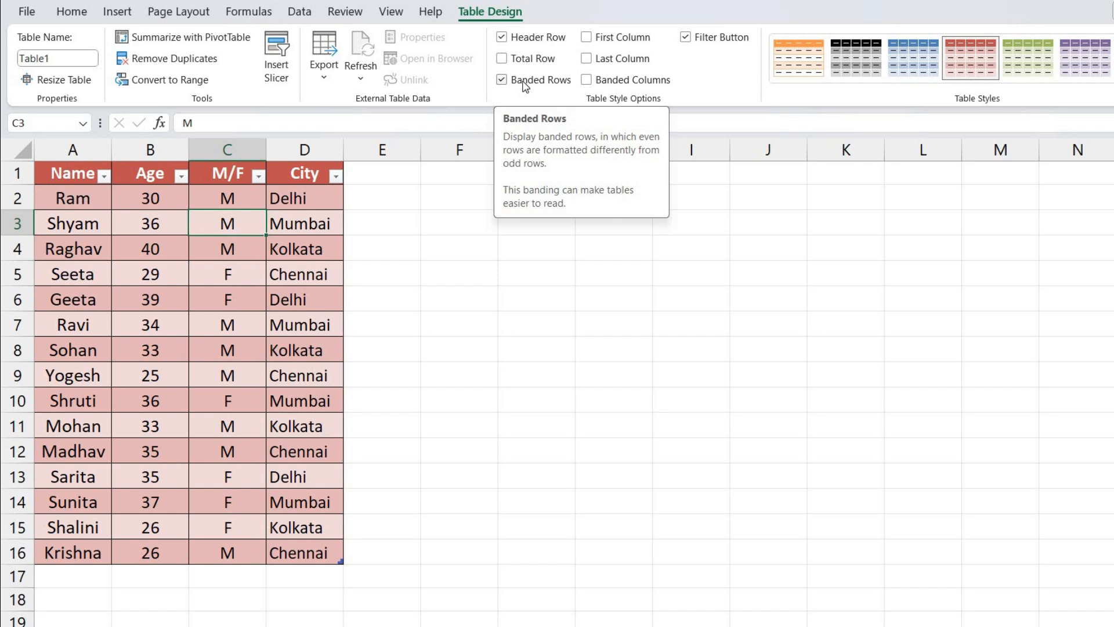
- Switch the table's banded rows off and back on, and its banded columns on and back off
click(525, 84)
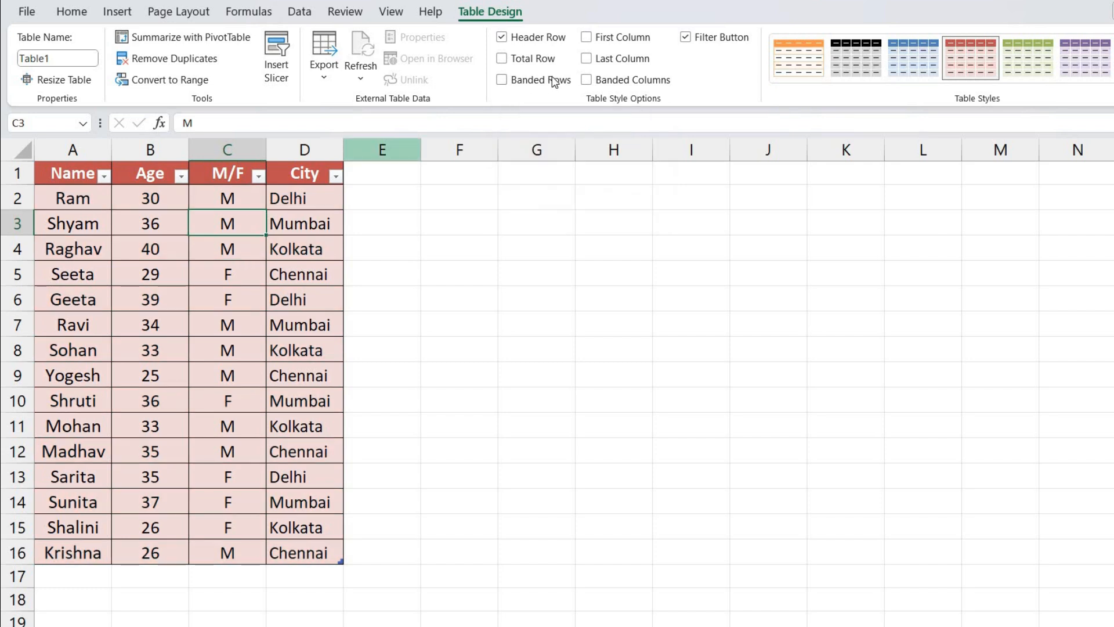
click(538, 85)
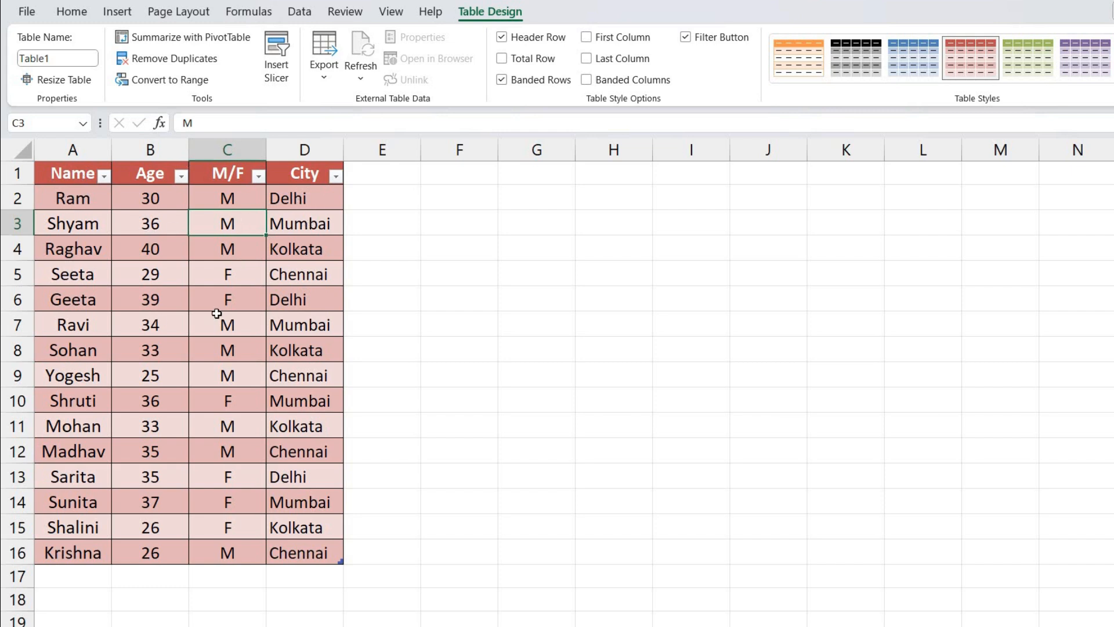
click(603, 87)
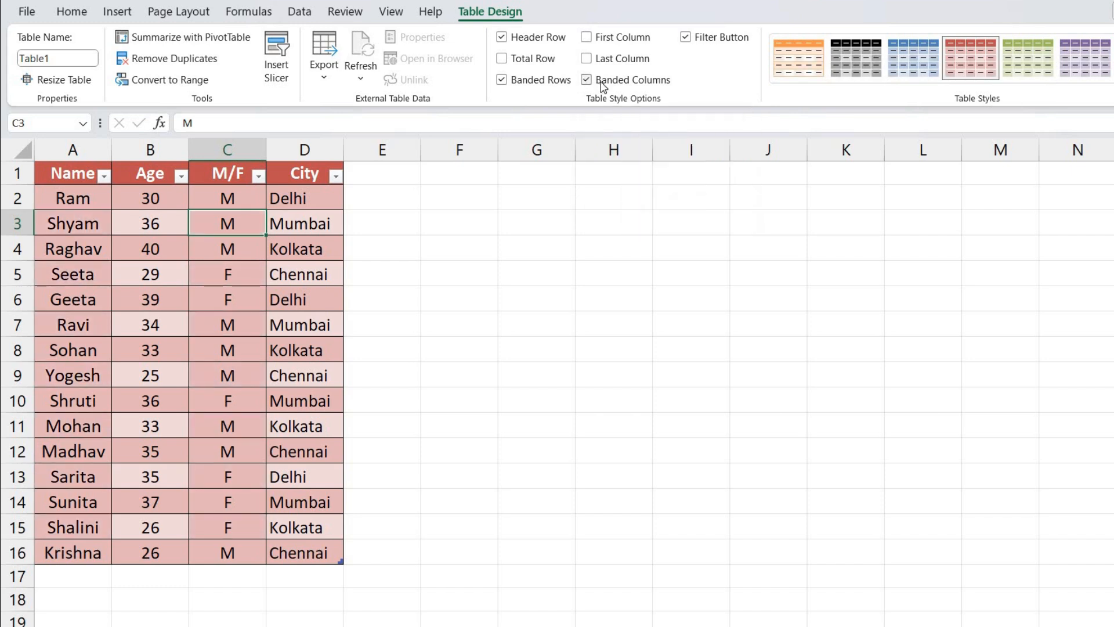
click(603, 87)
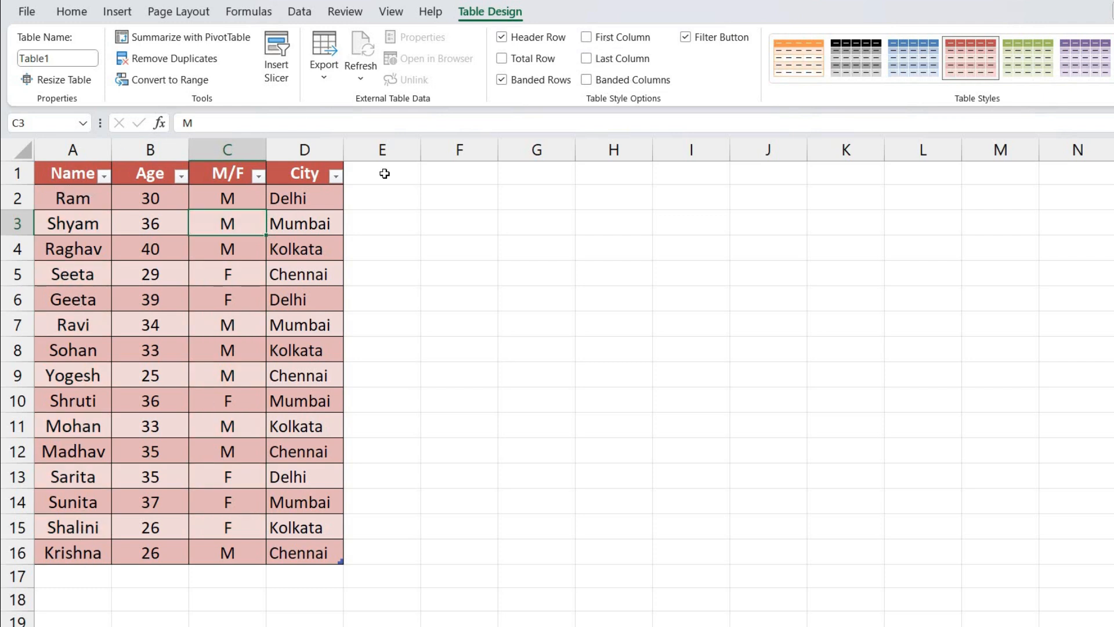
- Switch the table's first-column emphasis on and back off, and its last-column emphasis on and back off
click(605, 38)
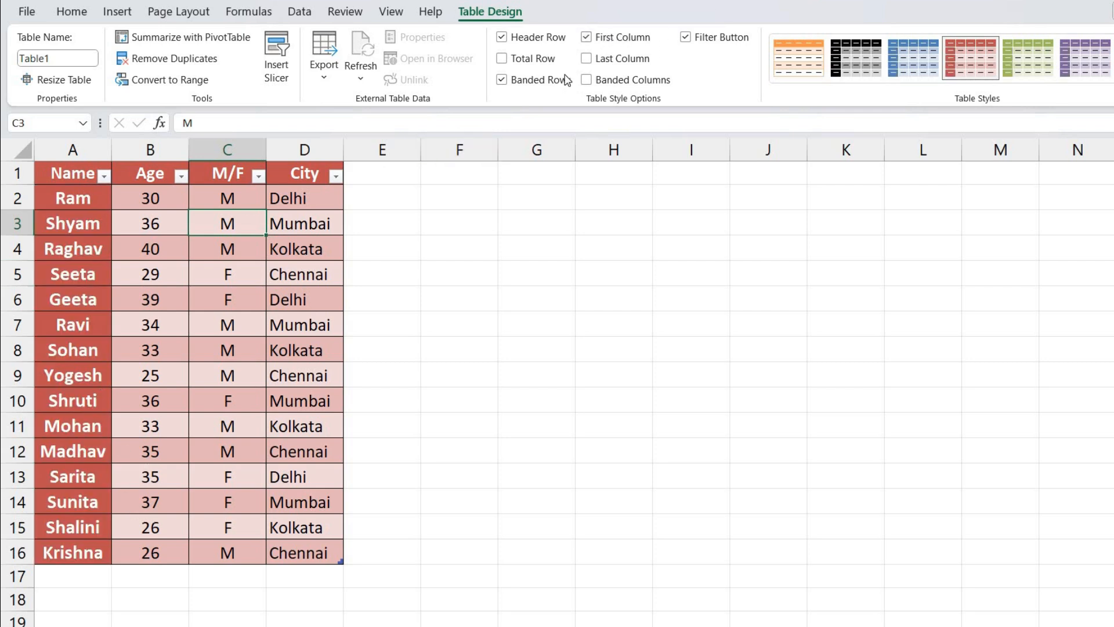
click(606, 39)
click(587, 58)
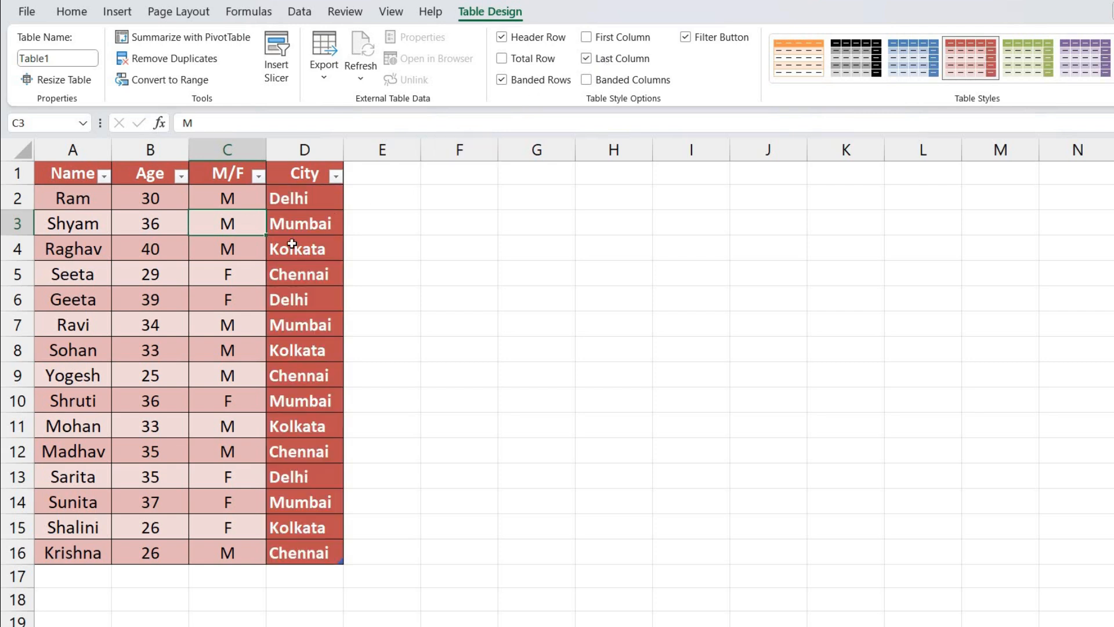
click(612, 59)
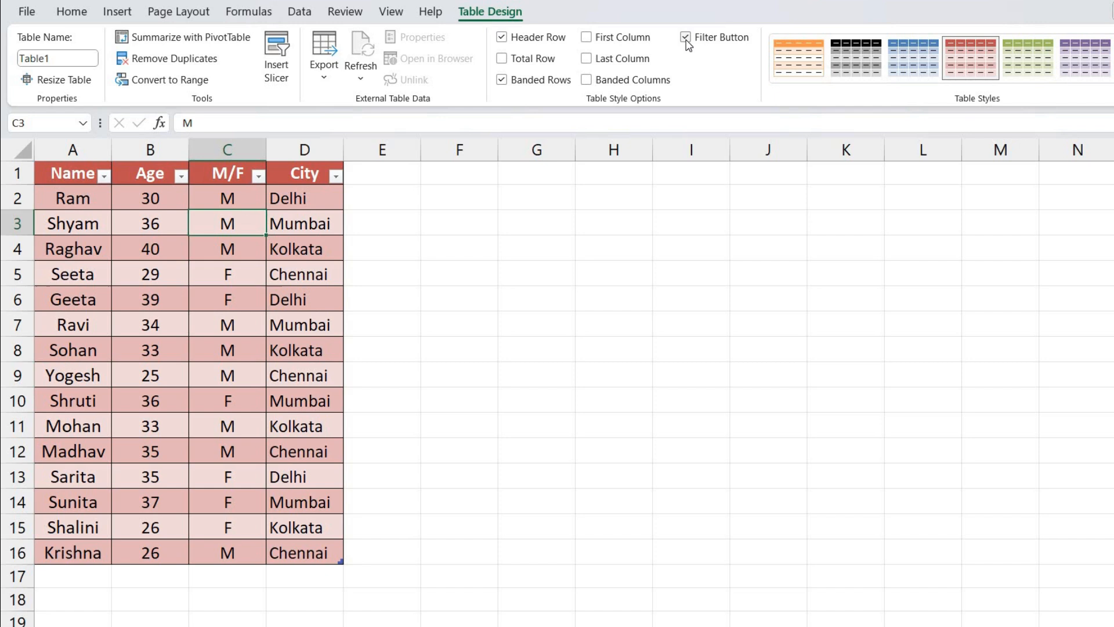
- Open and close the Name column's filter list, and switch the table's filter buttons off and back on
click(103, 176)
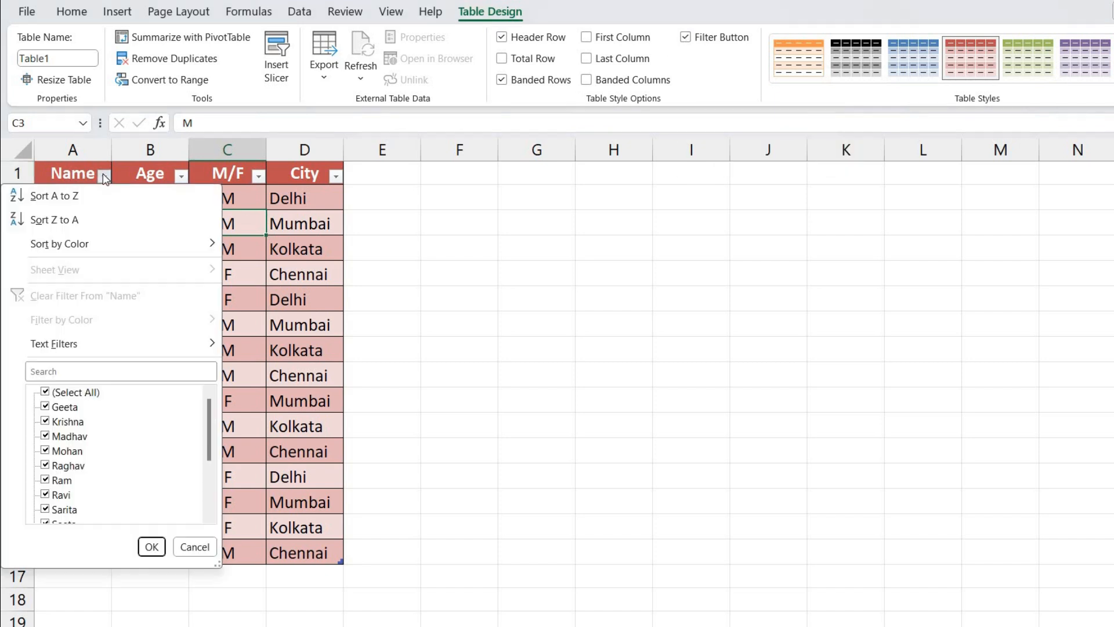
click(104, 178)
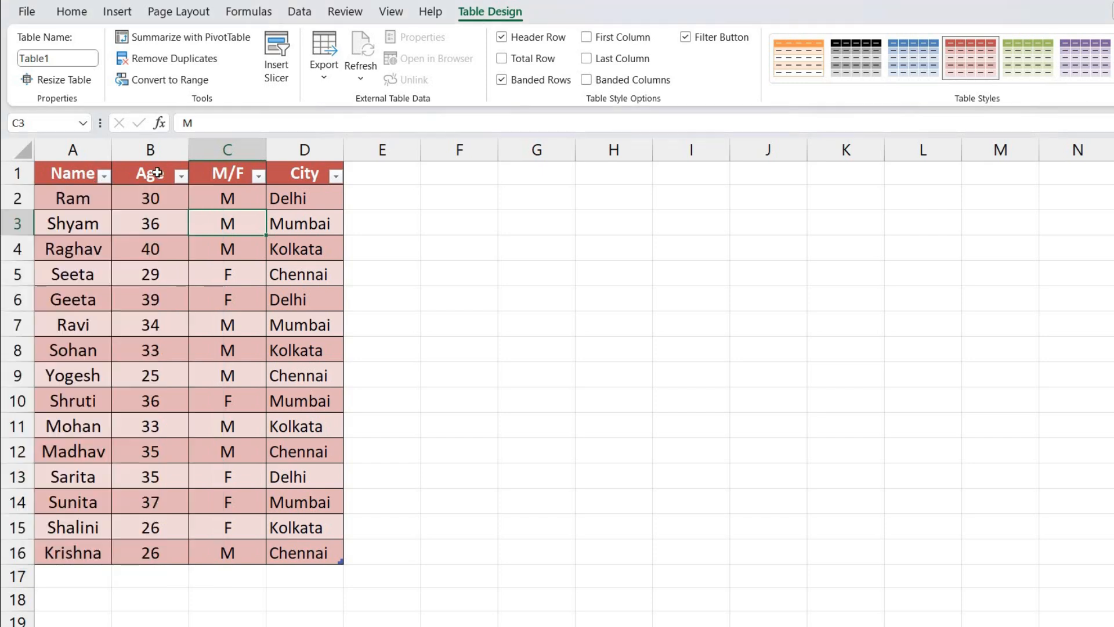
click(686, 38)
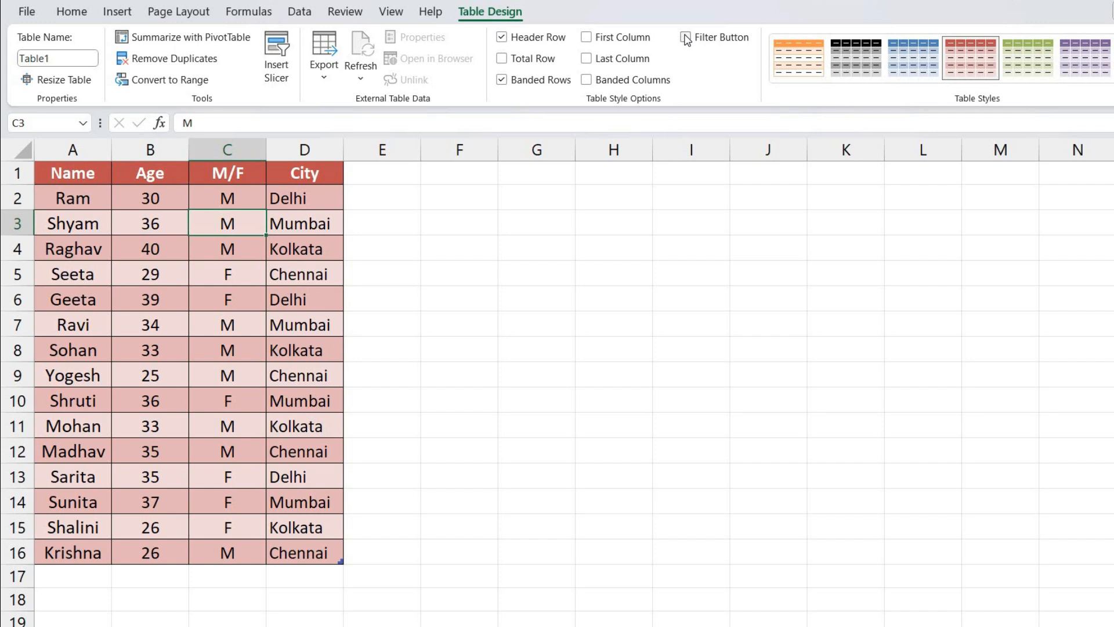
click(685, 38)
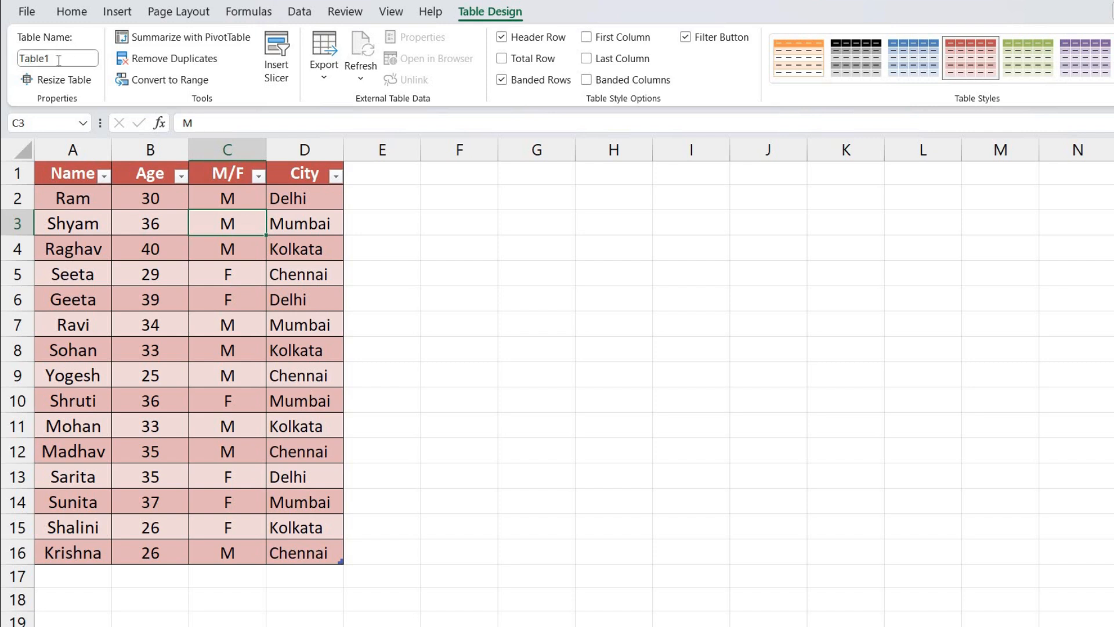
- Rename the table, entering a person's first name in lowercase as the table name
drag(60, 169, 312, 551)
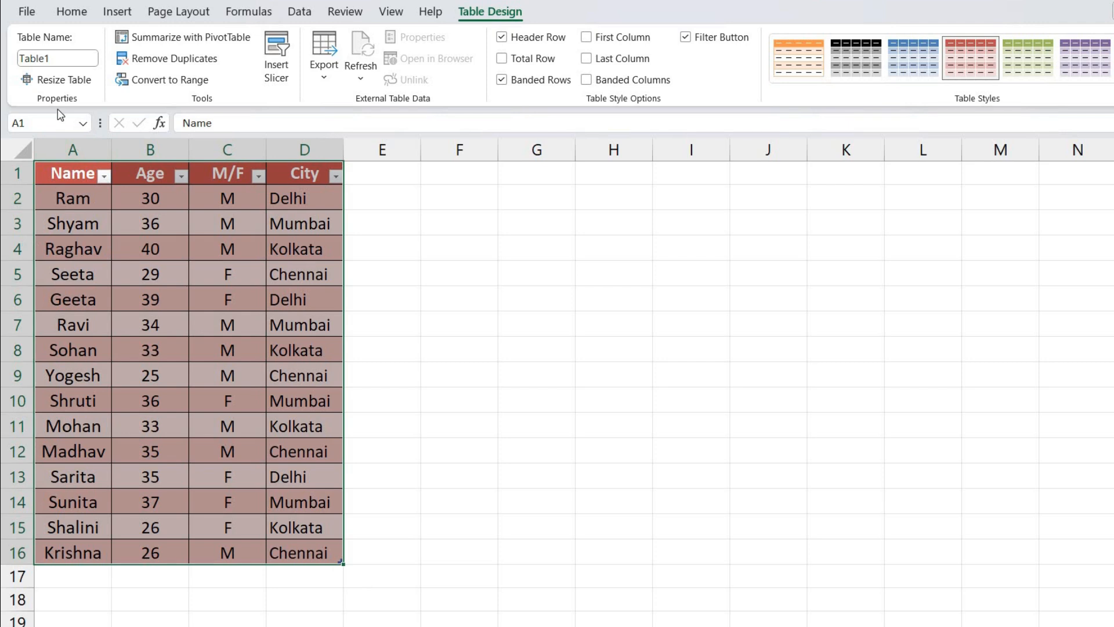
click(59, 60)
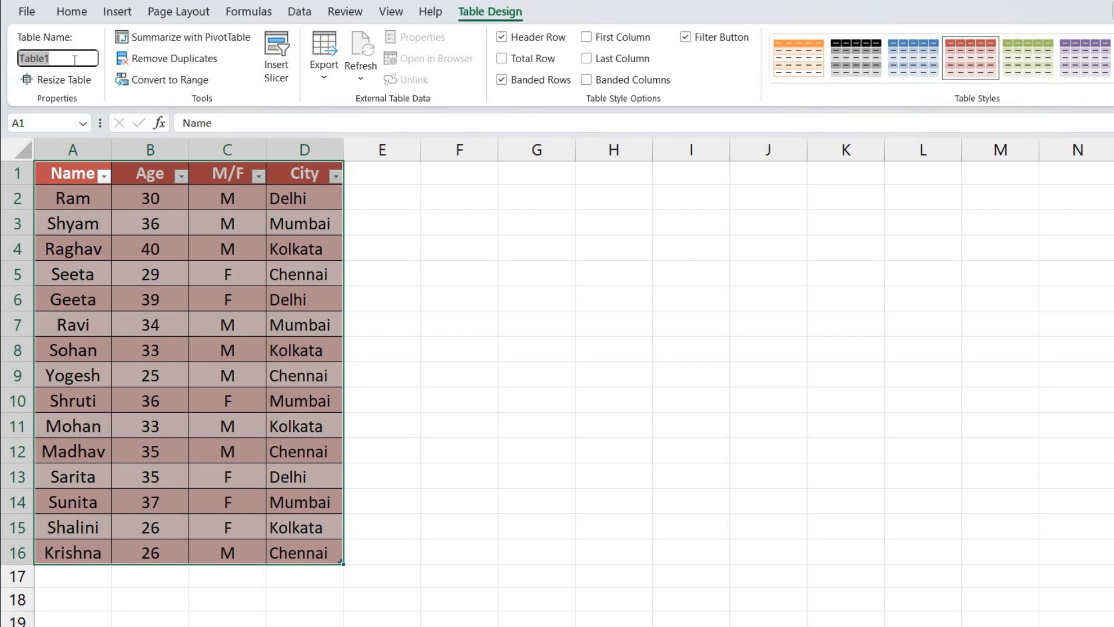
text(vivek)
click(427, 304)
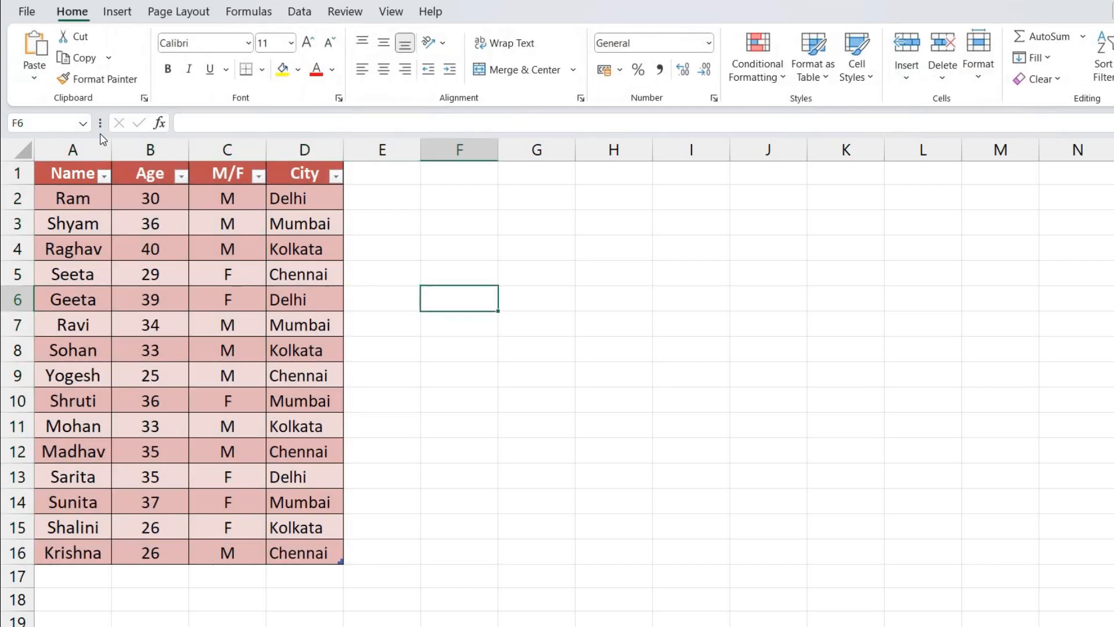
- Resize the table to the range A1:D12, leaving the last four data rows outside it
click(212, 275)
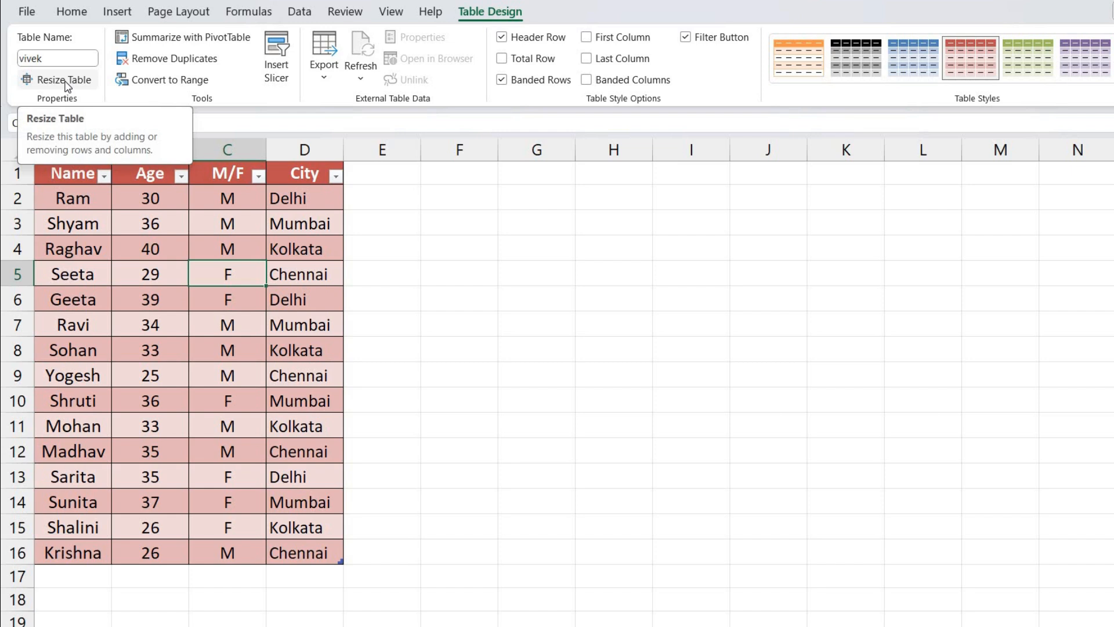
click(44, 173)
drag(48, 170, 114, 550)
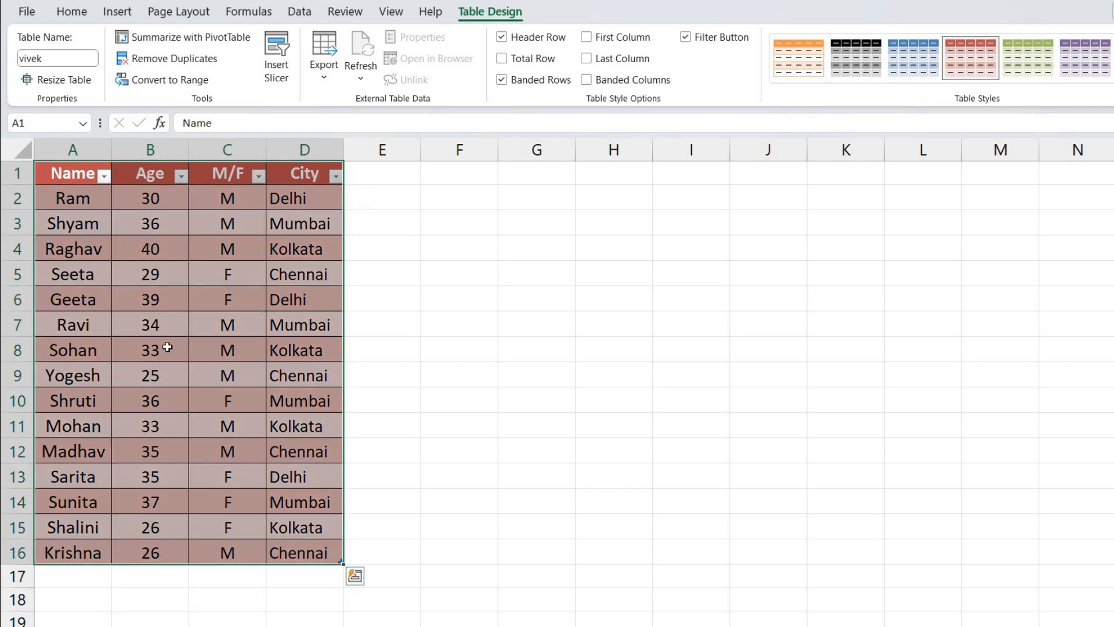
click(54, 81)
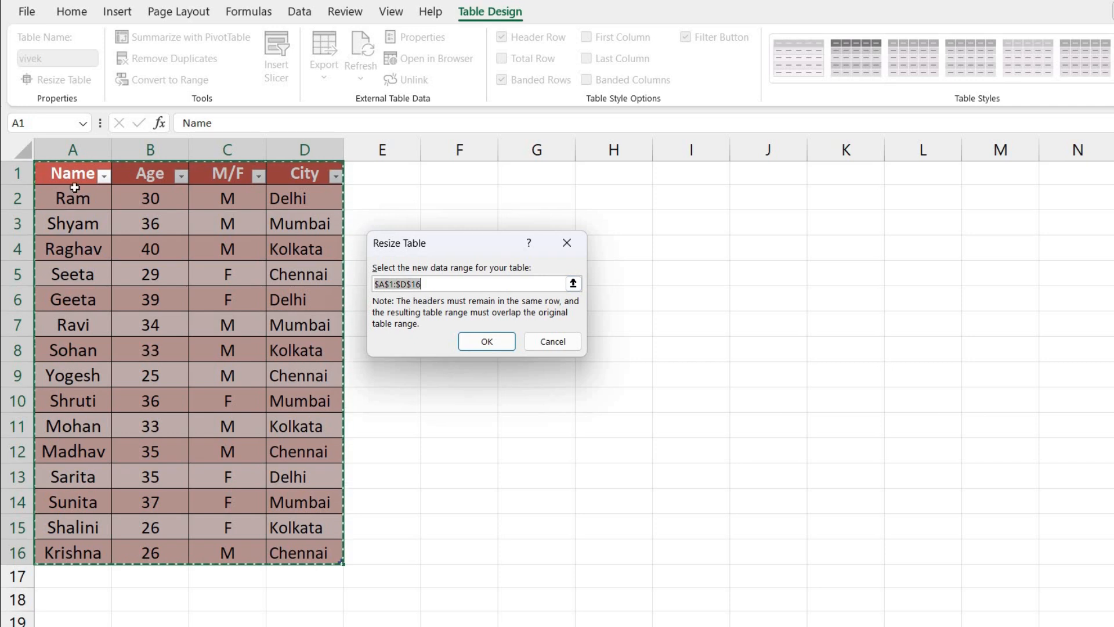
drag(58, 176, 279, 457)
click(487, 343)
click(357, 444)
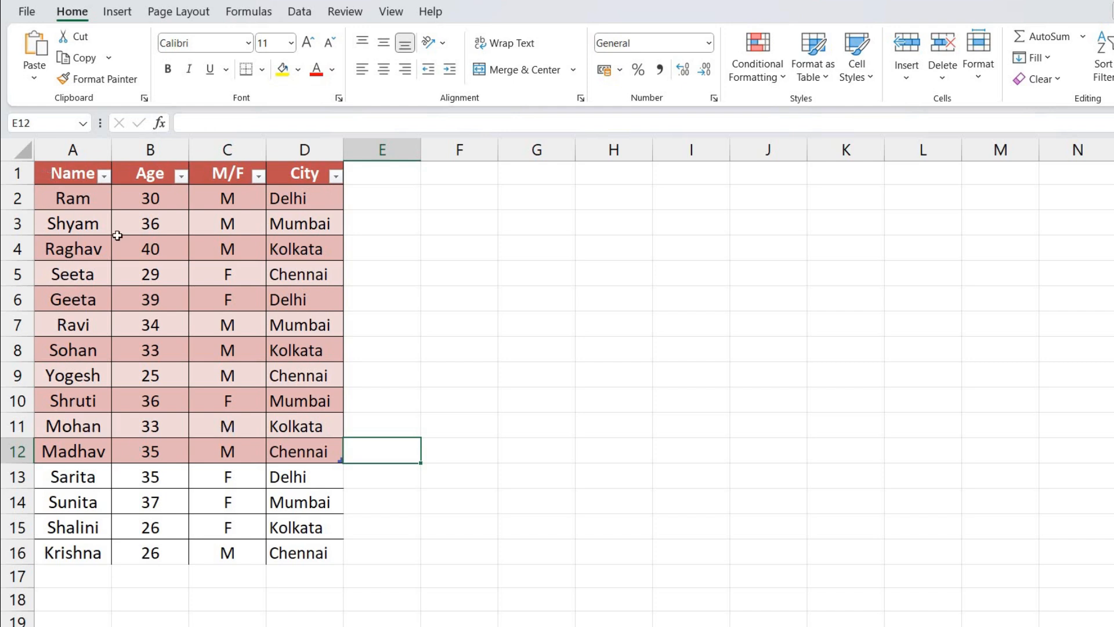
- Undo the last table resize
click(45, 333)
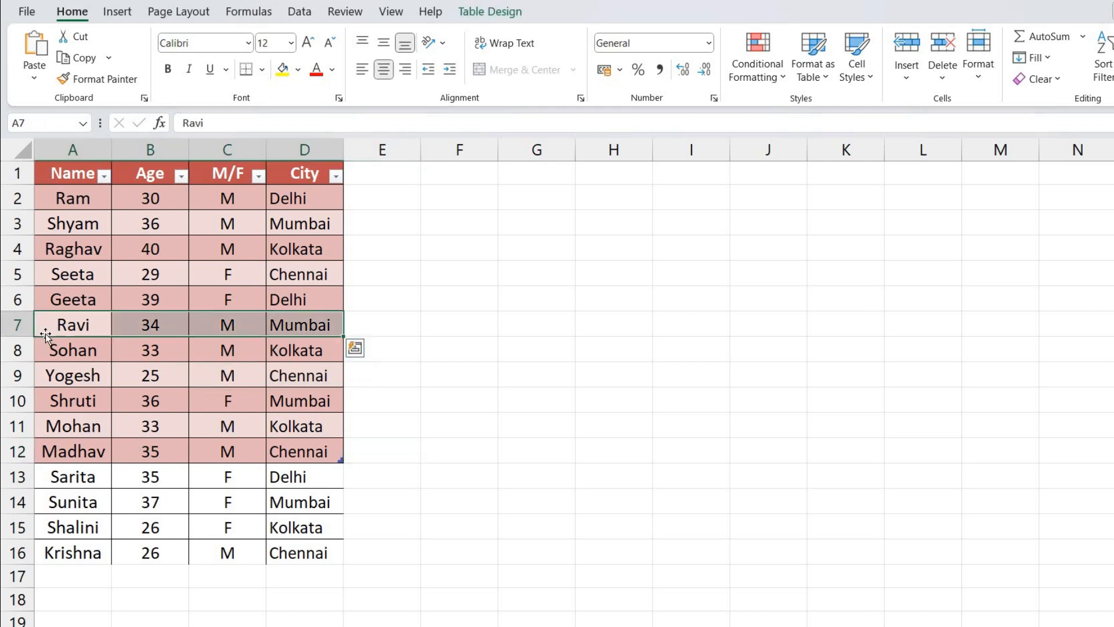
click(87, 498)
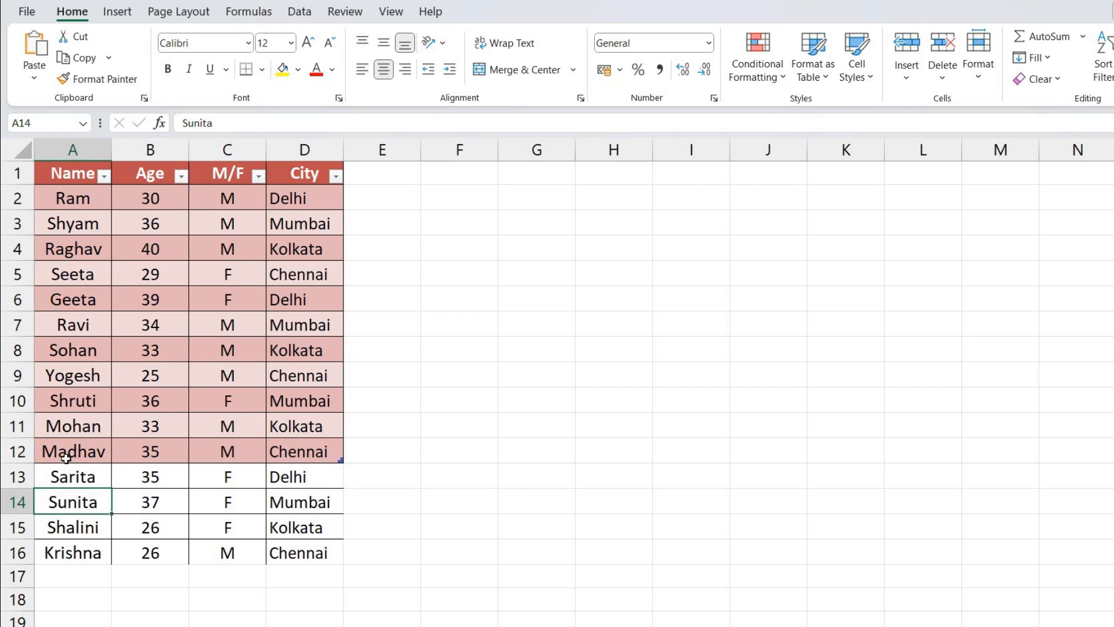
key(ctrl+z)
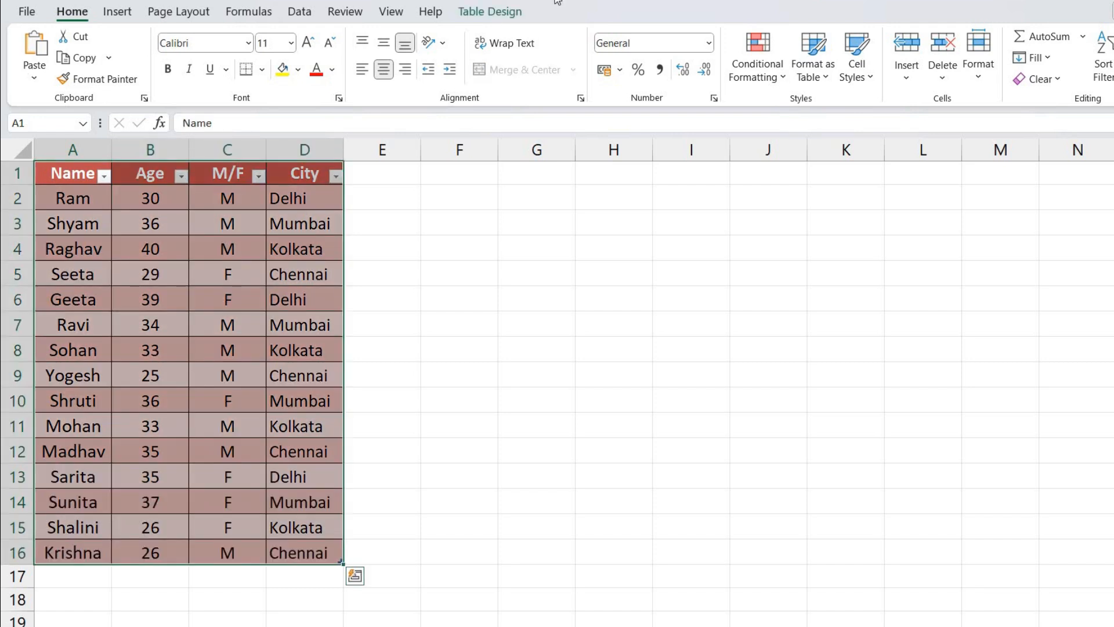
- Examine the source and placement options for summarizing the table with a PivotTable, and close them without creating one
click(489, 14)
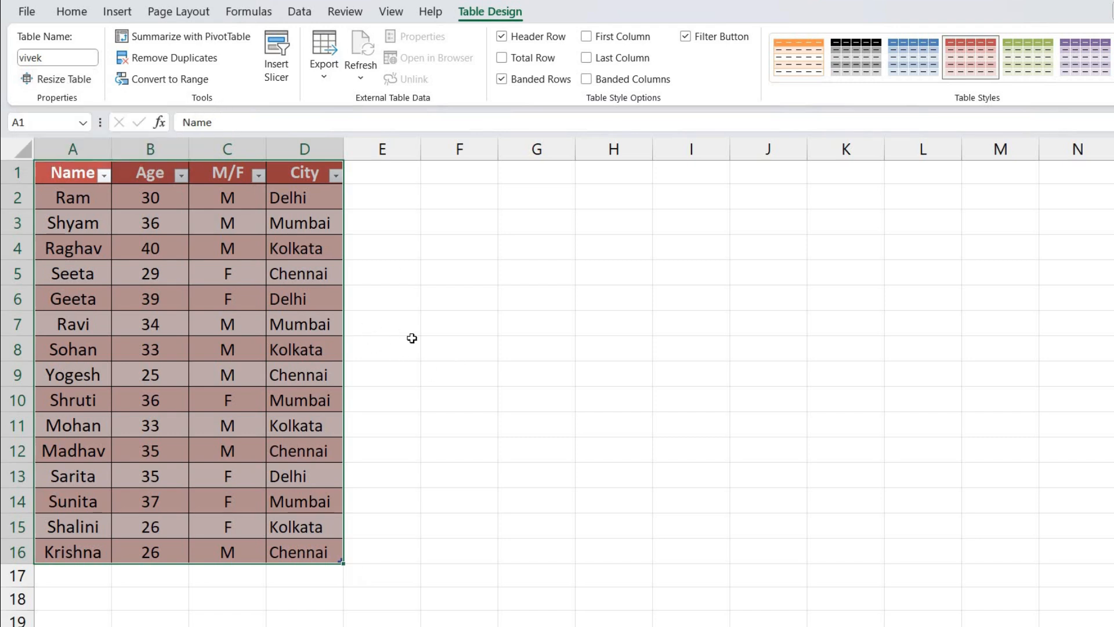
scroll(360, 322, up, 1)
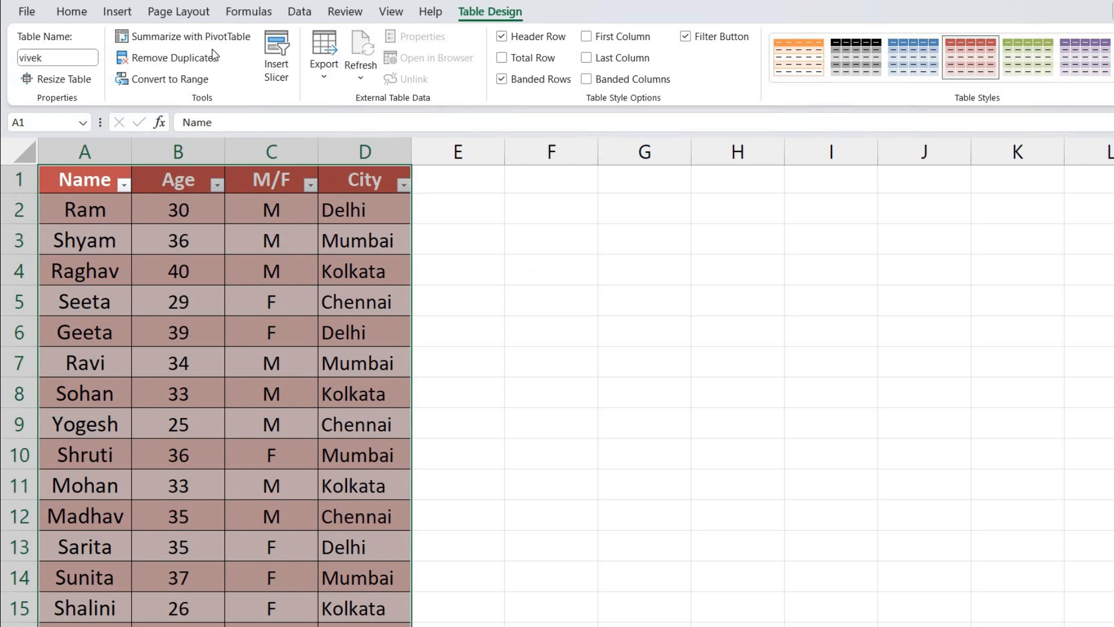
click(192, 36)
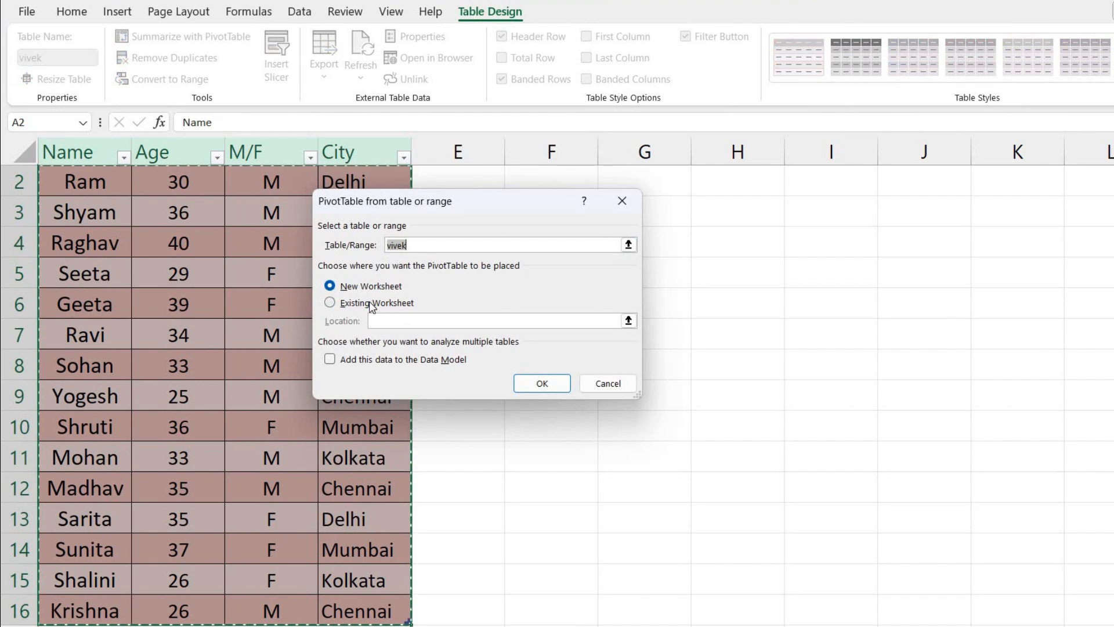
drag(459, 209, 467, 228)
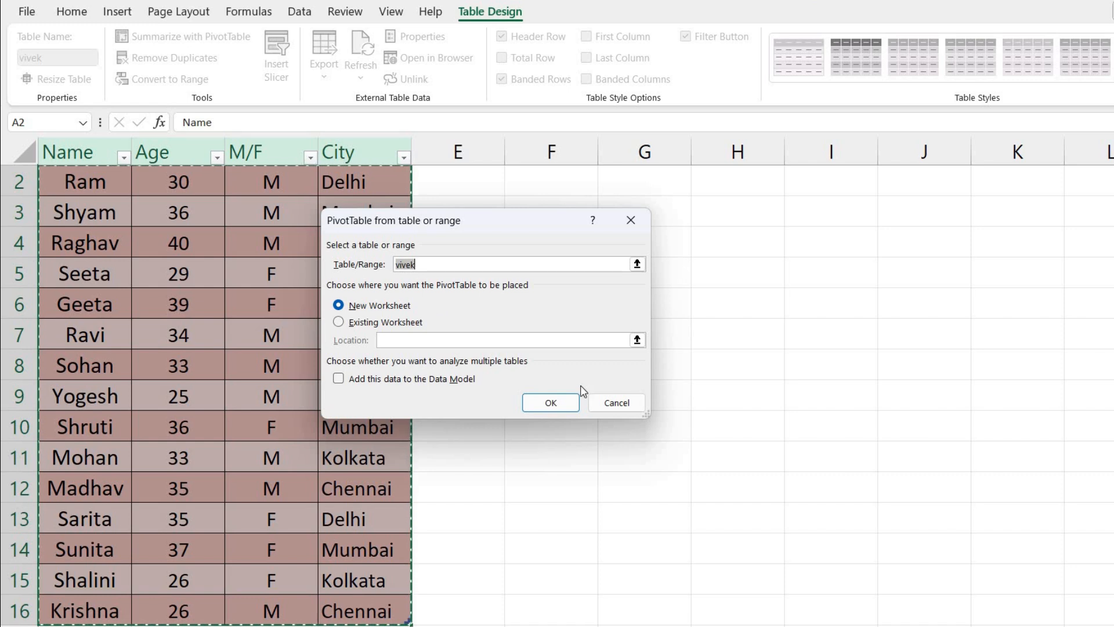
click(616, 403)
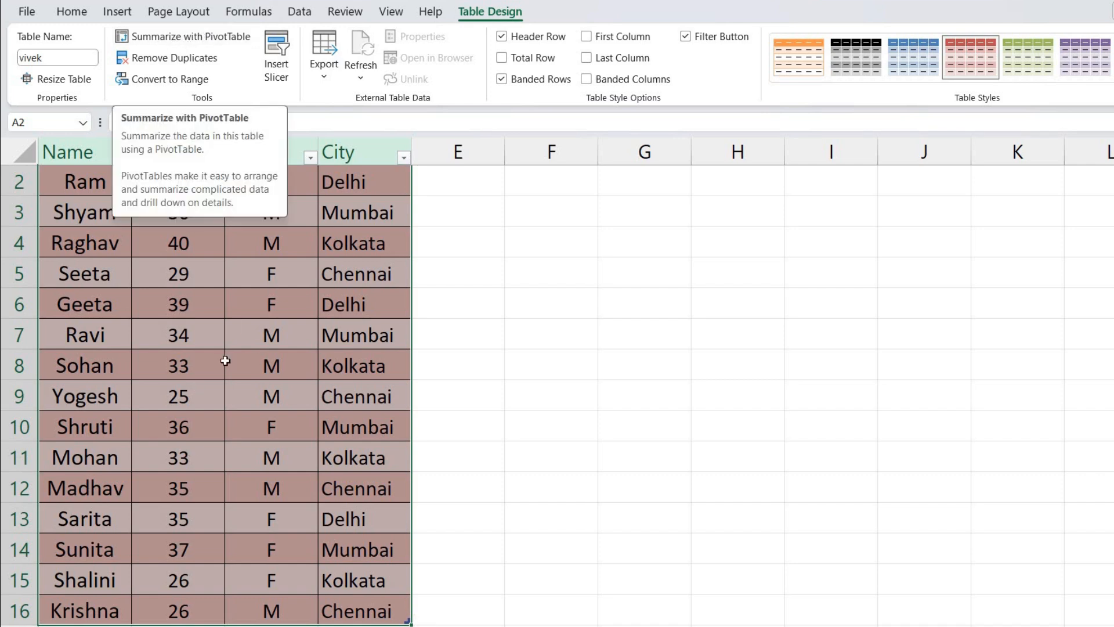
- Look through the table's rows for duplicate entries
scroll(234, 360, up, 1)
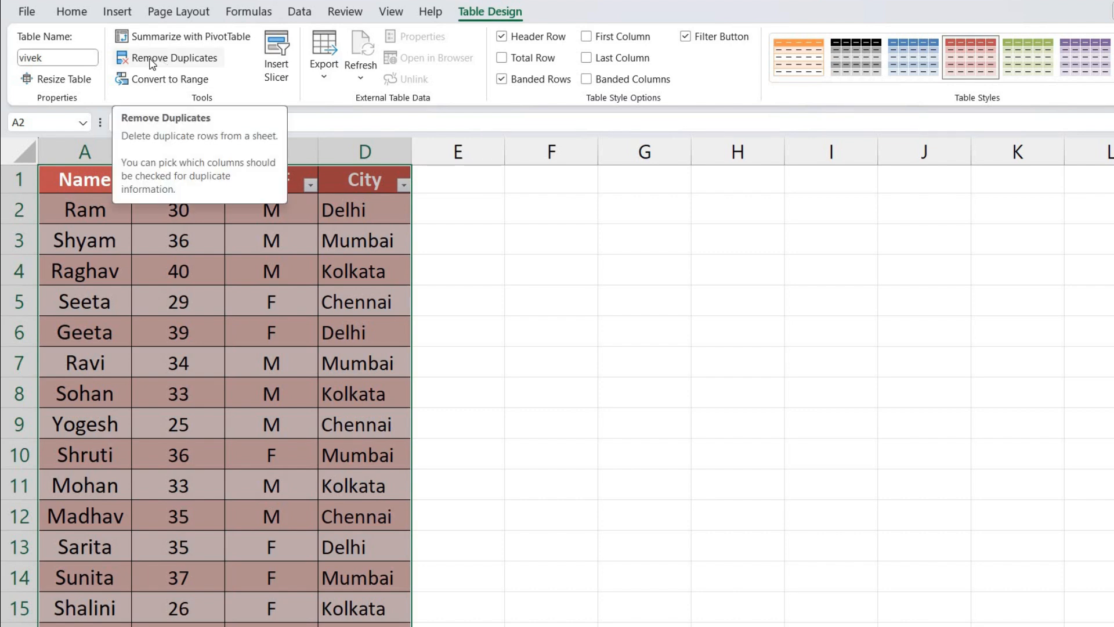
scroll(294, 356, down, 2)
scroll(293, 371, up, 2)
click(208, 326)
scroll(173, 368, down, 2)
scroll(172, 367, up, 2)
scroll(173, 368, down, 2)
scroll(166, 360, up, 2)
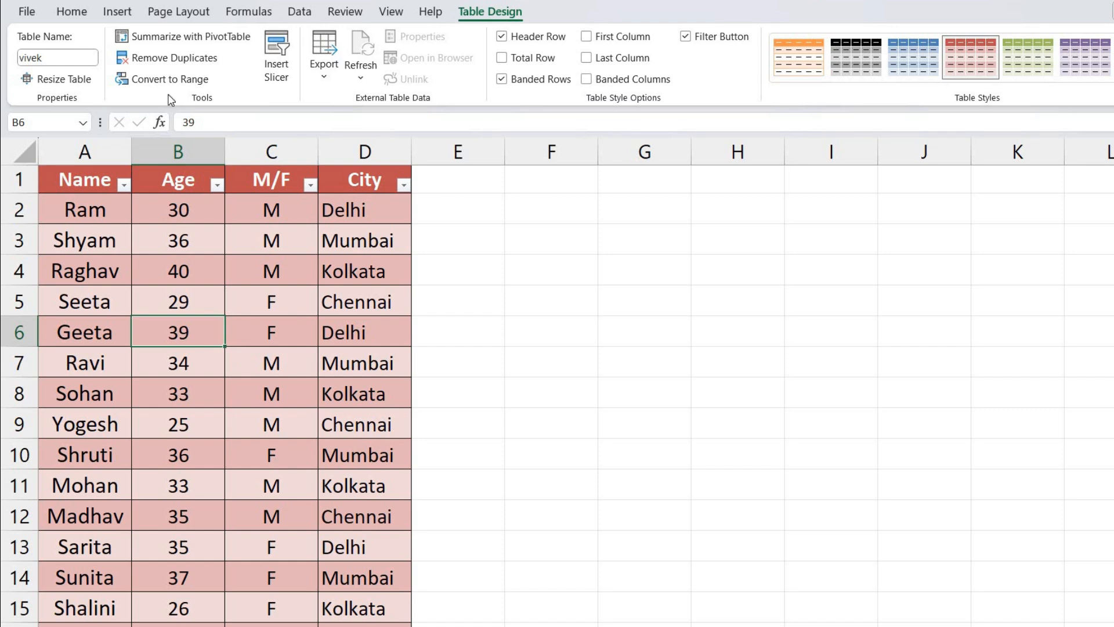
- Copy the table rows A13:D16 and paste them directly below the table starting at A17
scroll(93, 341, down, 3)
drag(64, 272, 344, 366)
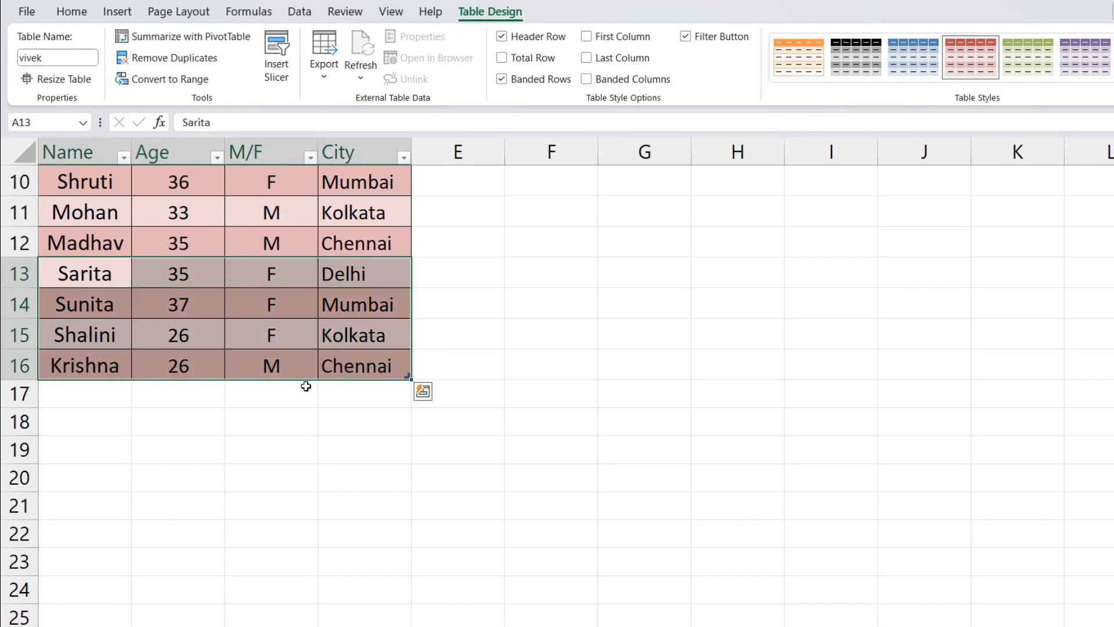
key(ctrl+c)
click(90, 389)
key(ctrl+v)
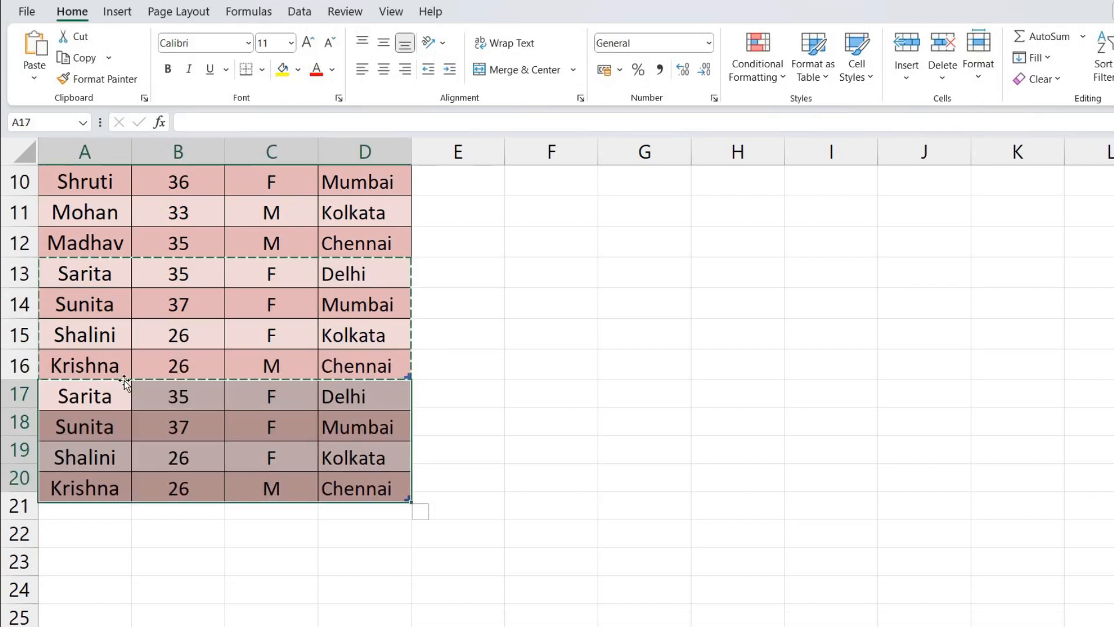
click(224, 388)
scroll(225, 388, up, 3)
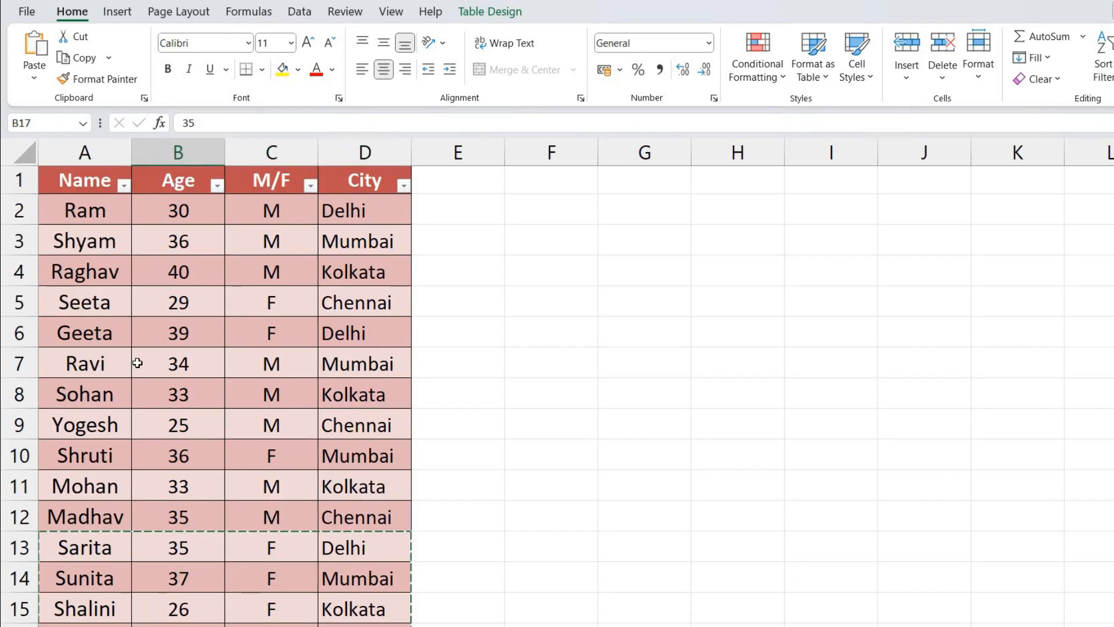
click(510, 302)
key(Escape)
- Remove the table's duplicate rows, comparing the Name, Age, M/F and City columns and treating the data as having headers
scroll(332, 329, down, 2)
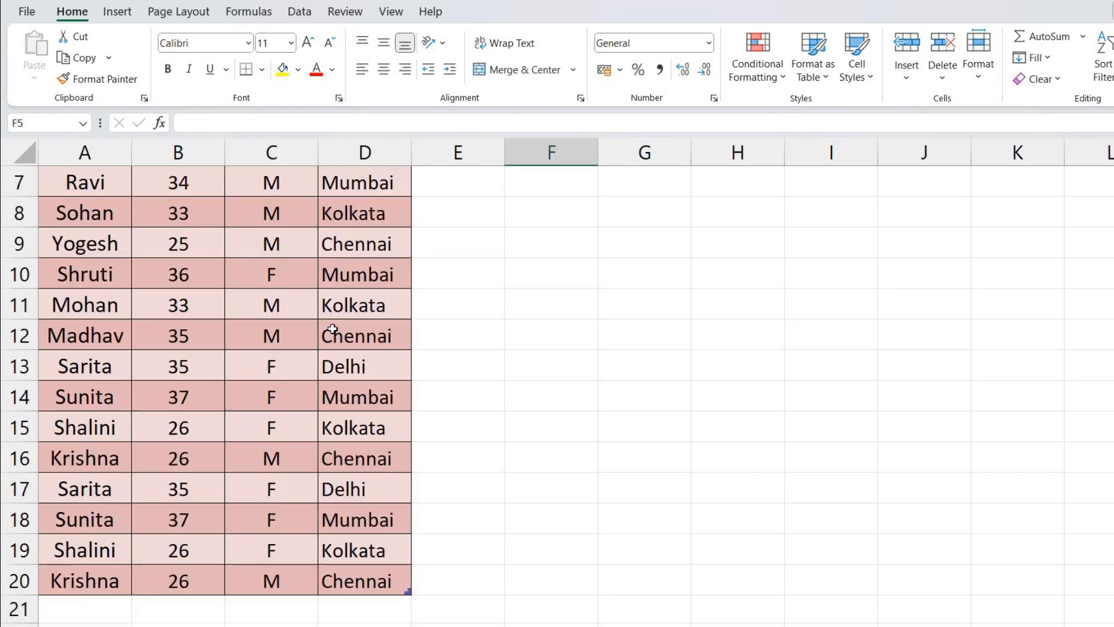
click(258, 336)
scroll(258, 335, up, 2)
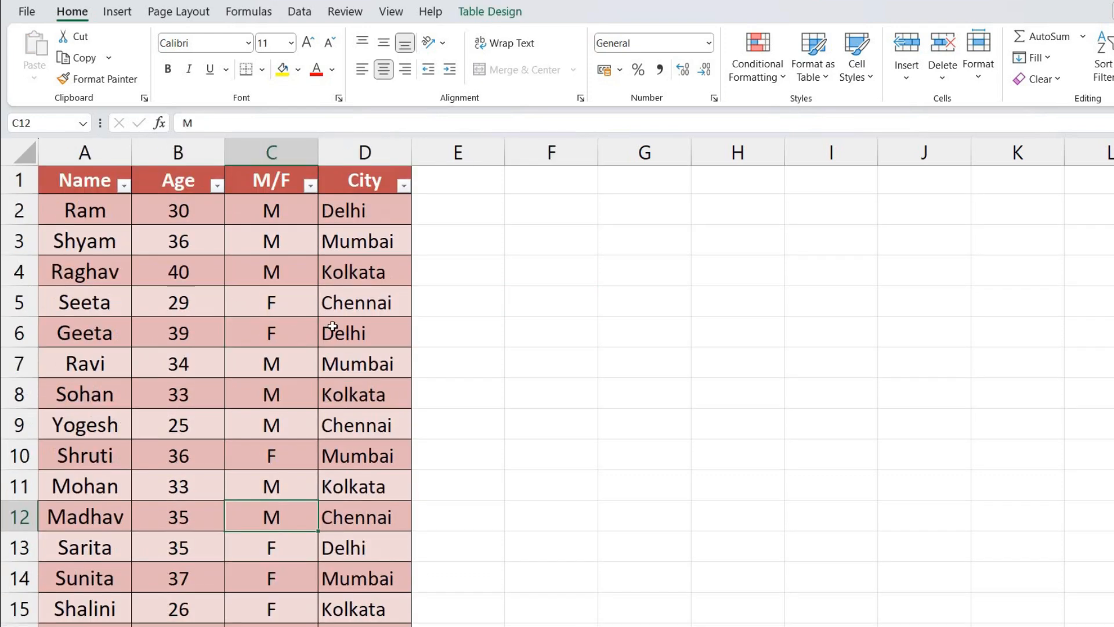
click(469, 12)
click(182, 57)
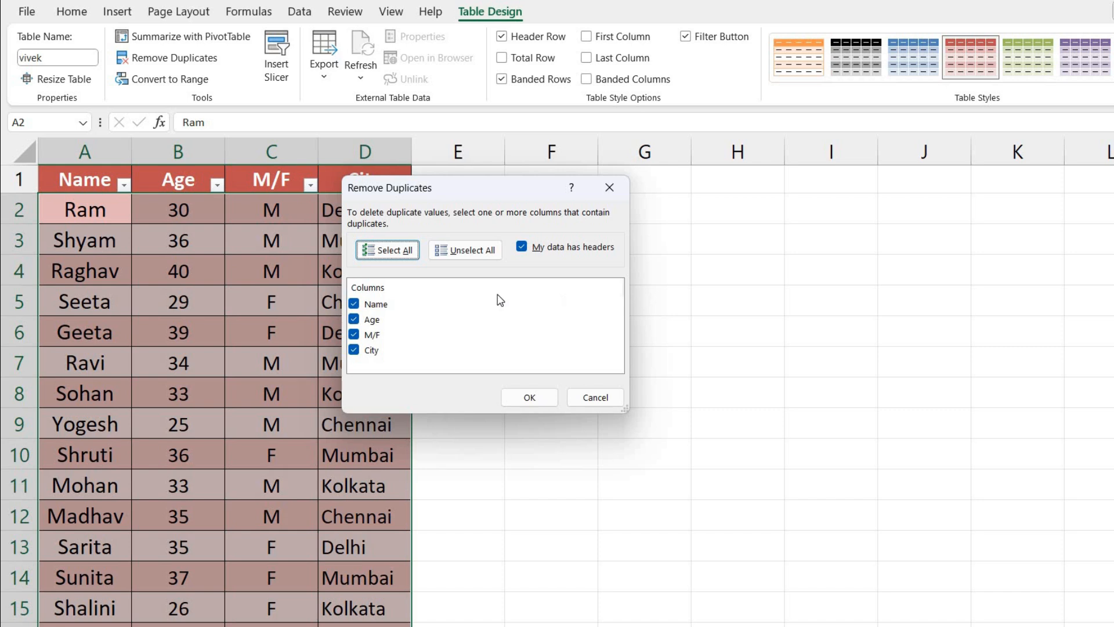
drag(454, 189, 548, 188)
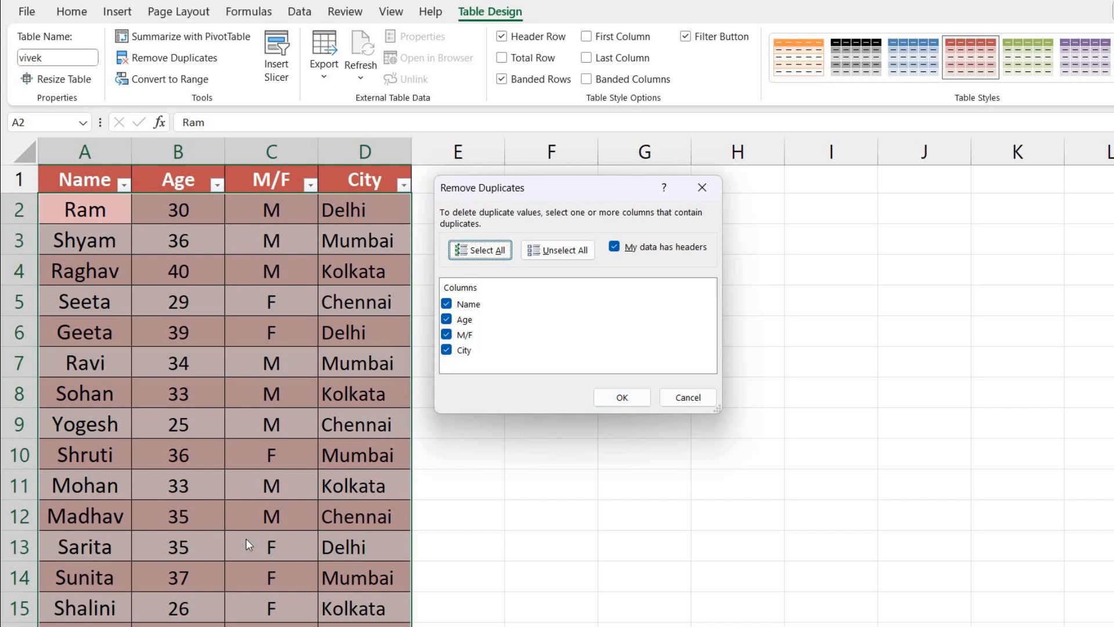
click(623, 399)
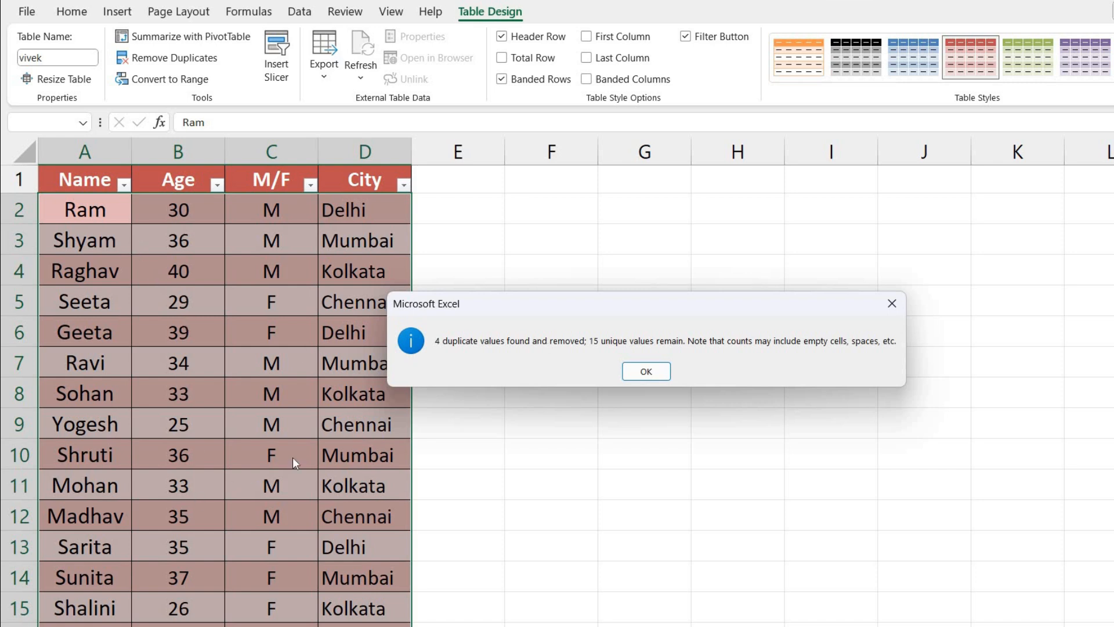
click(646, 372)
scroll(59, 450, down, 3)
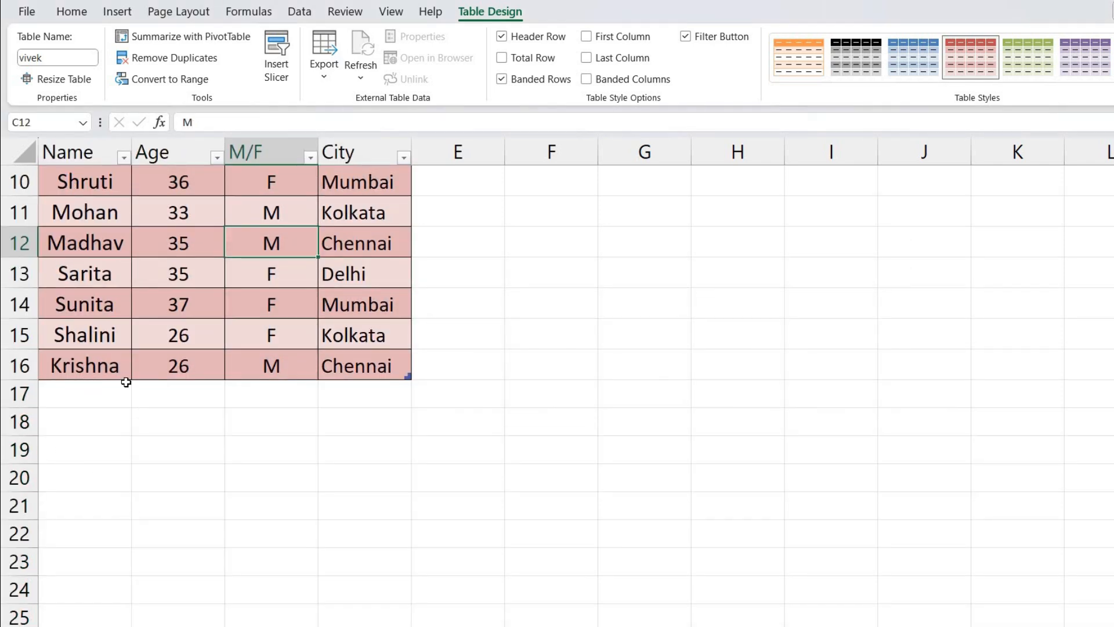
scroll(139, 401, up, 1)
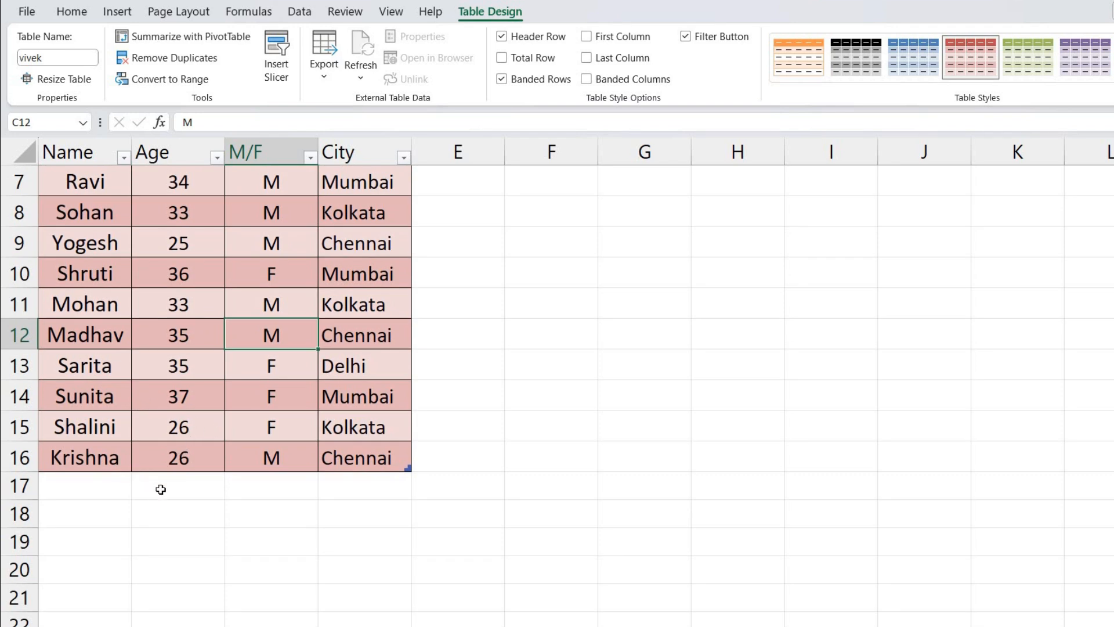
scroll(221, 450, up, 2)
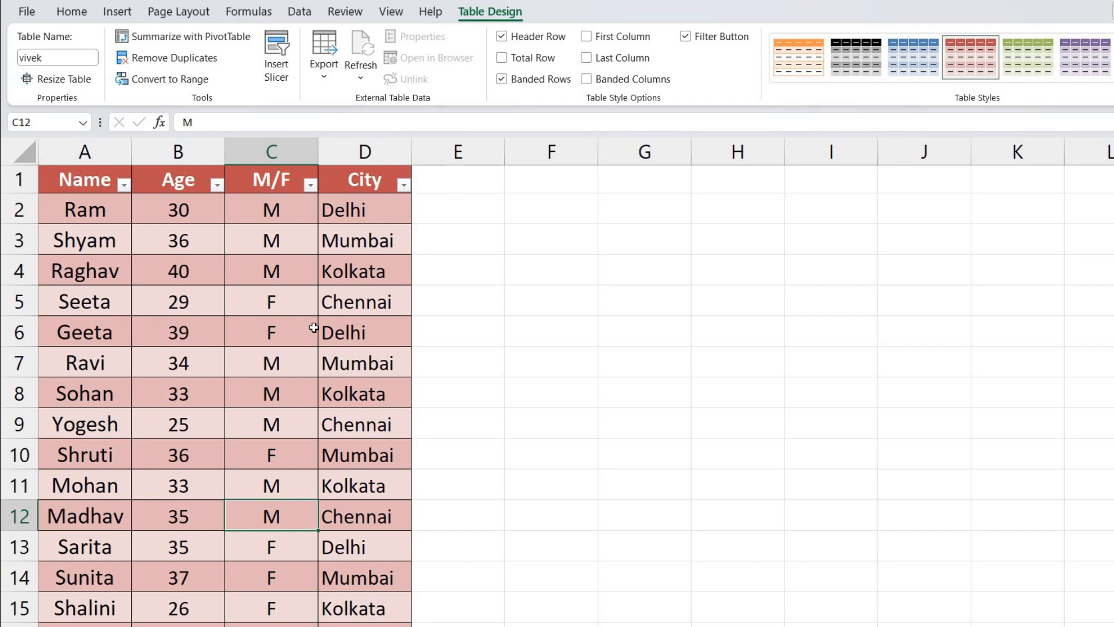
- Remove the table's duplicate rows comparing only the City column, and undo the removal
scroll(316, 323, down, 1)
scroll(324, 276, up, 1)
click(174, 58)
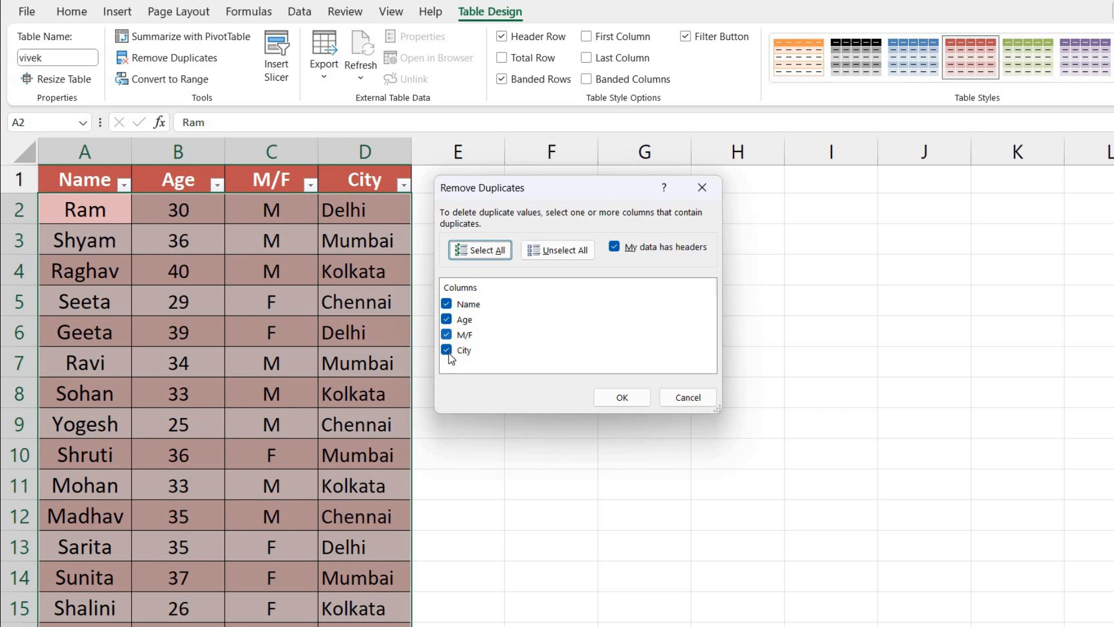
click(447, 335)
click(447, 319)
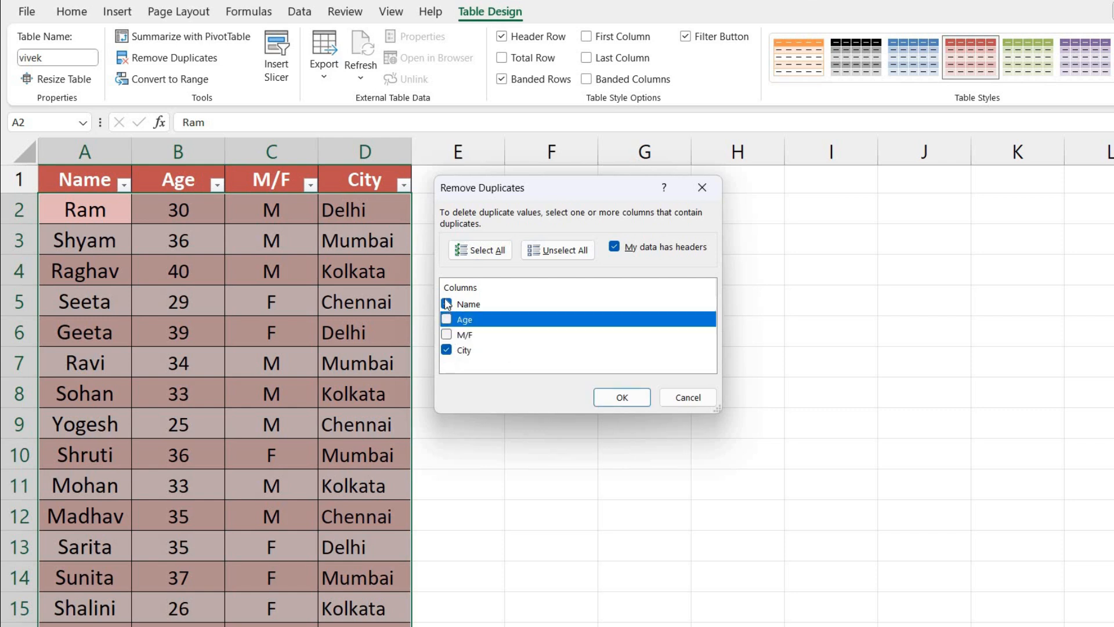
click(447, 303)
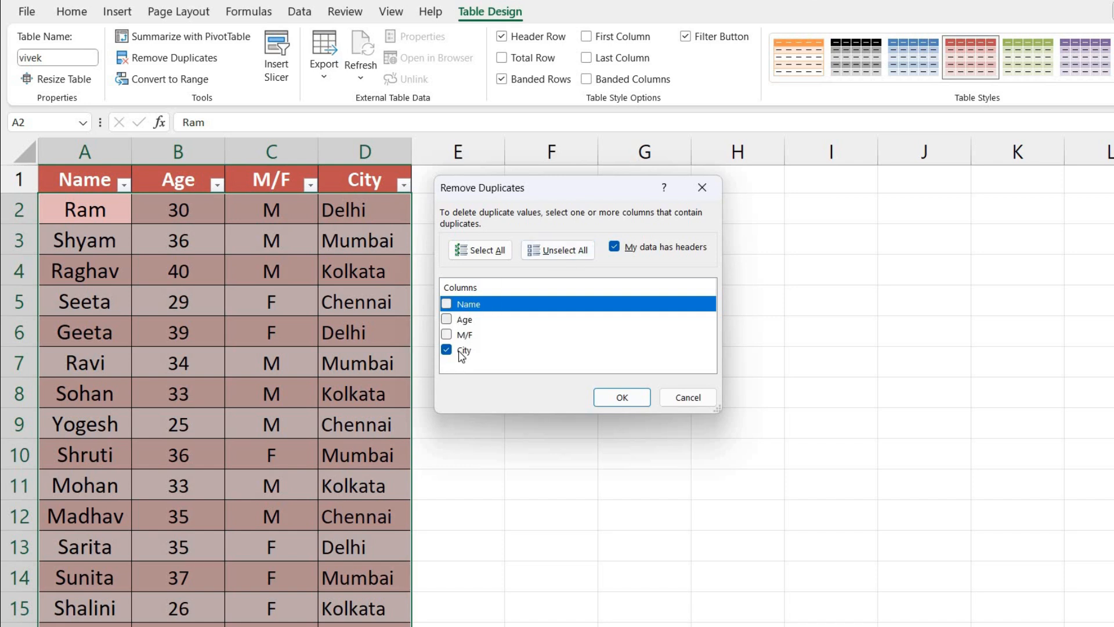
click(621, 398)
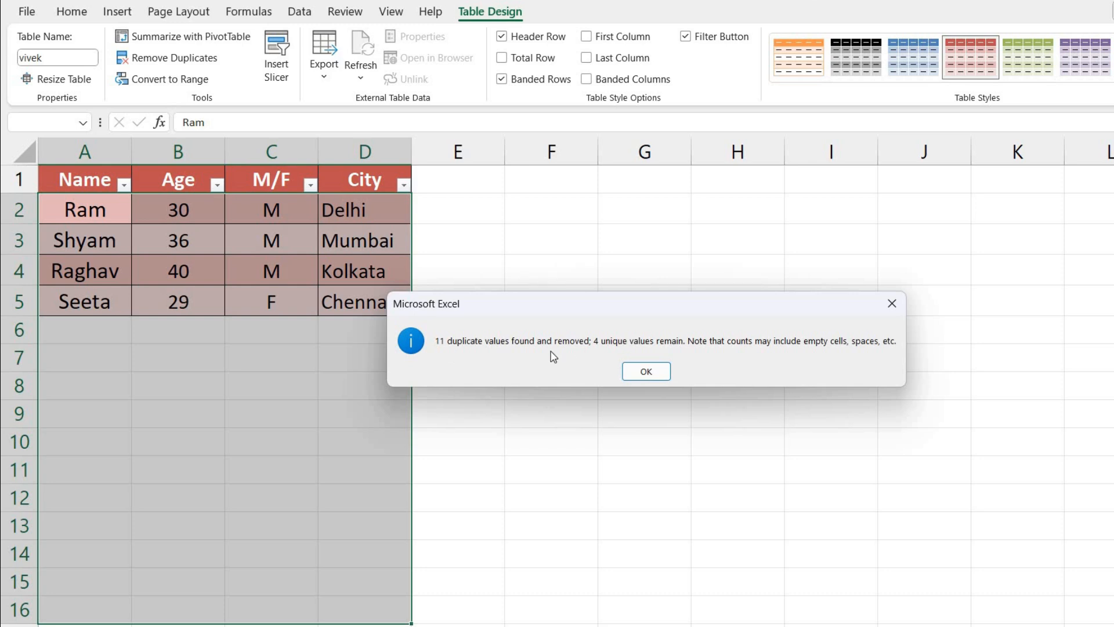
click(643, 370)
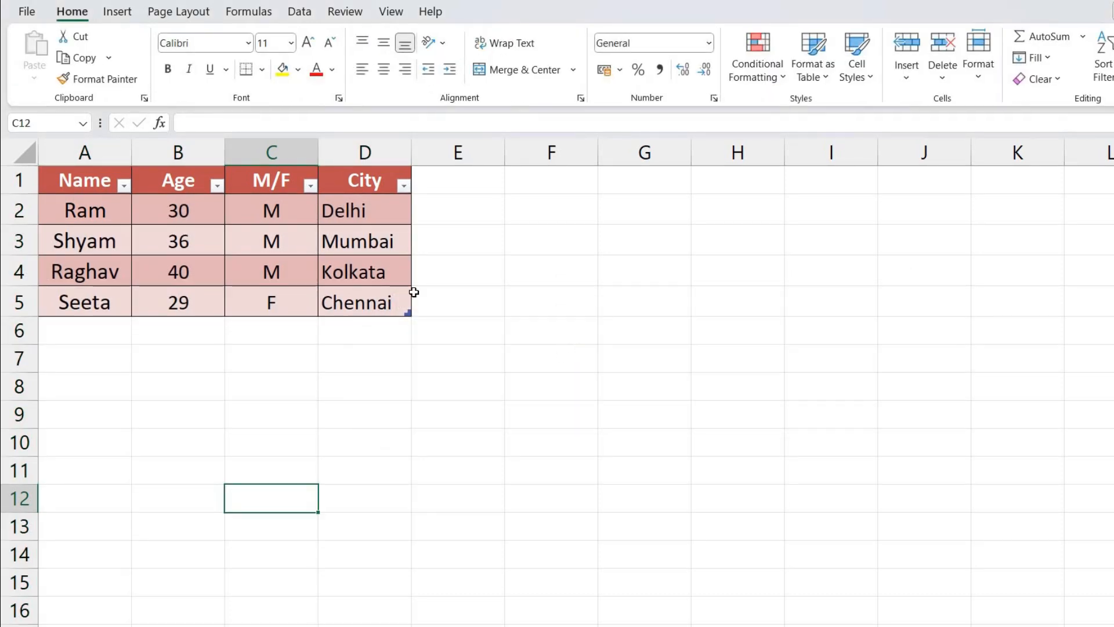
key(ctrl+z)
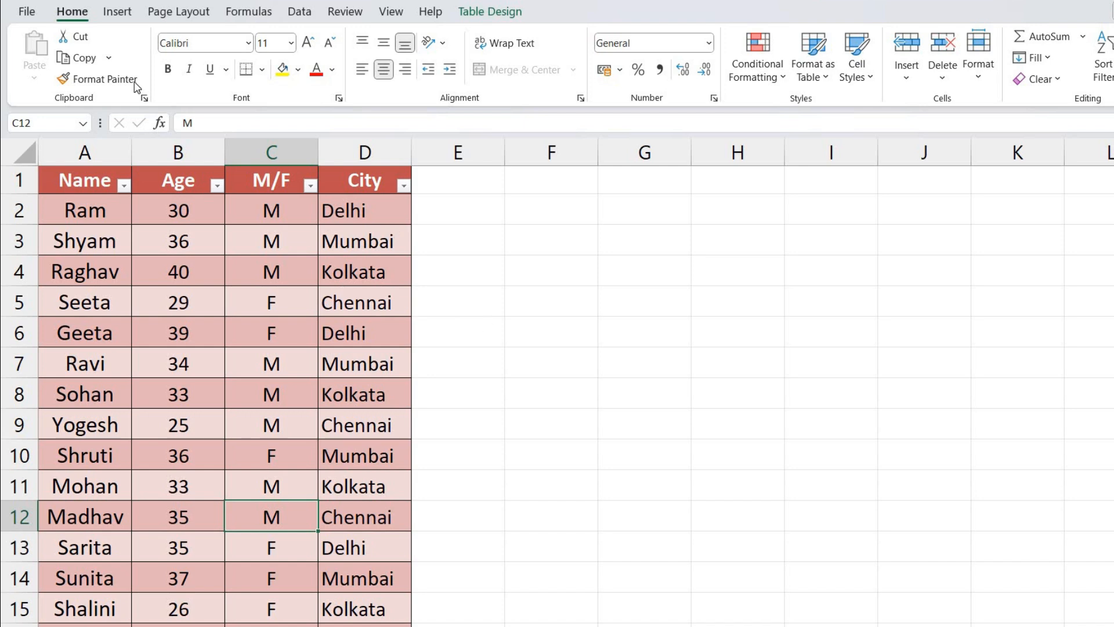
- Select the whole table and insert slicers for its Age, M/F and City columns, leaving out Name
click(290, 275)
click(490, 11)
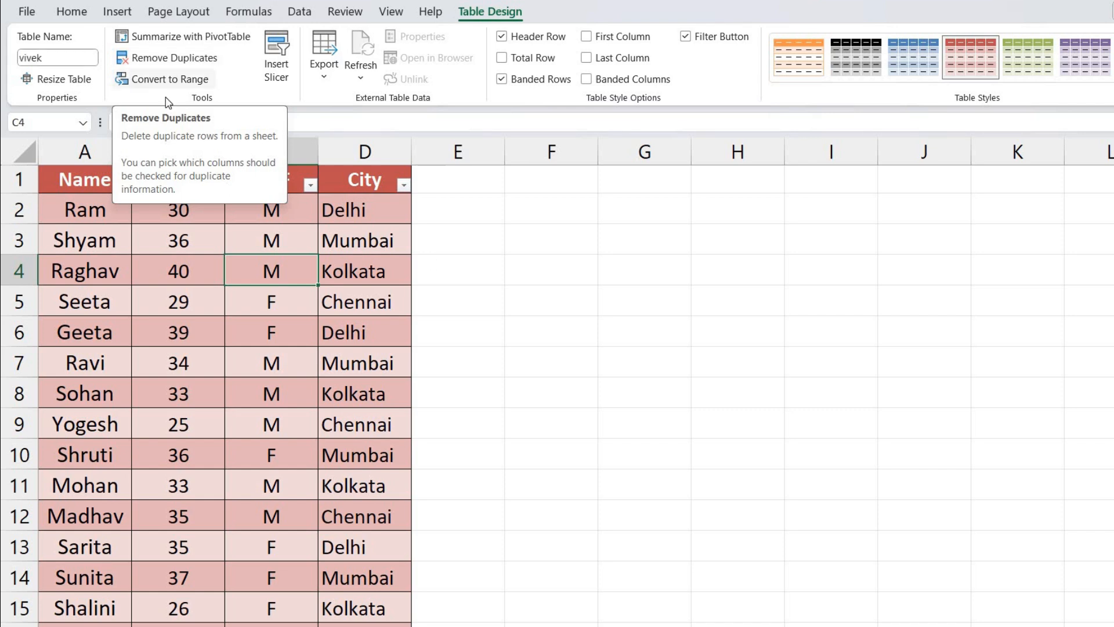
drag(63, 181, 338, 576)
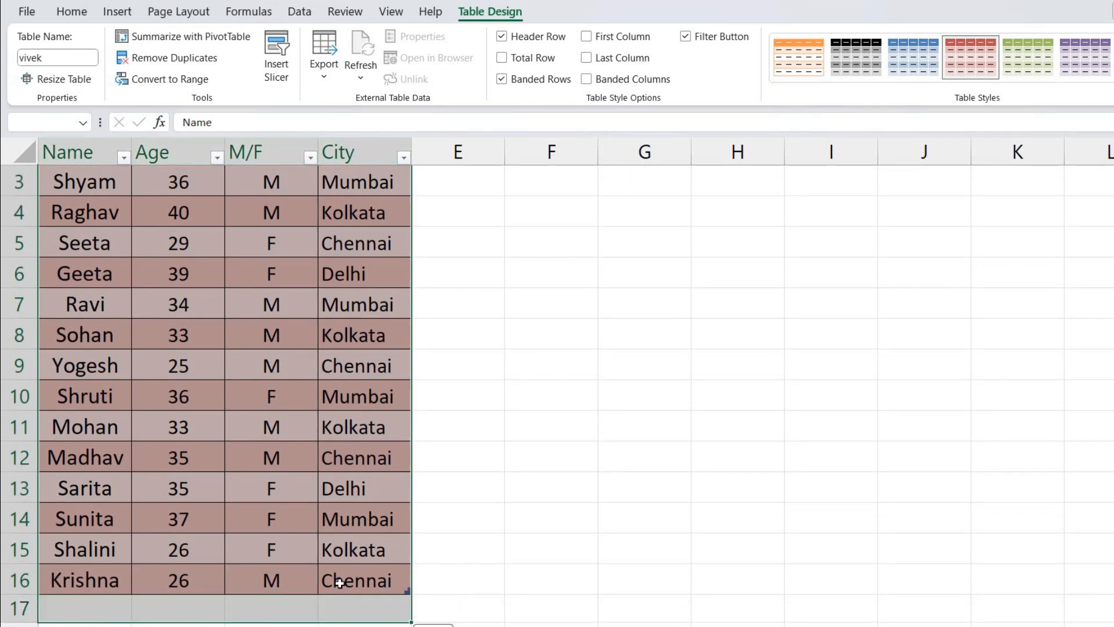
scroll(276, 446, up, 1)
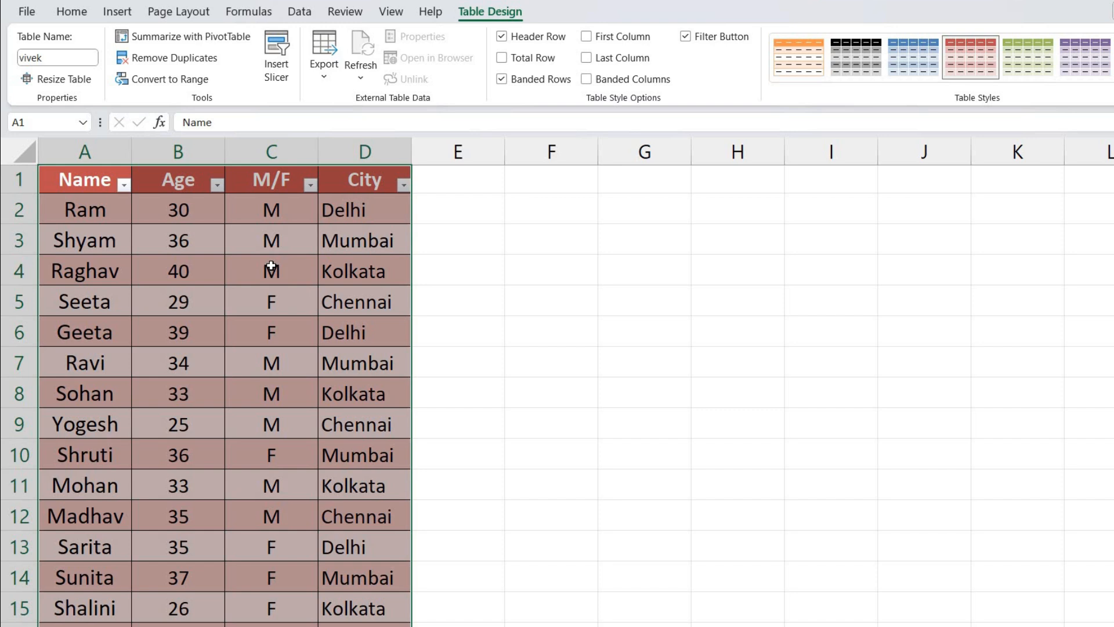
click(275, 59)
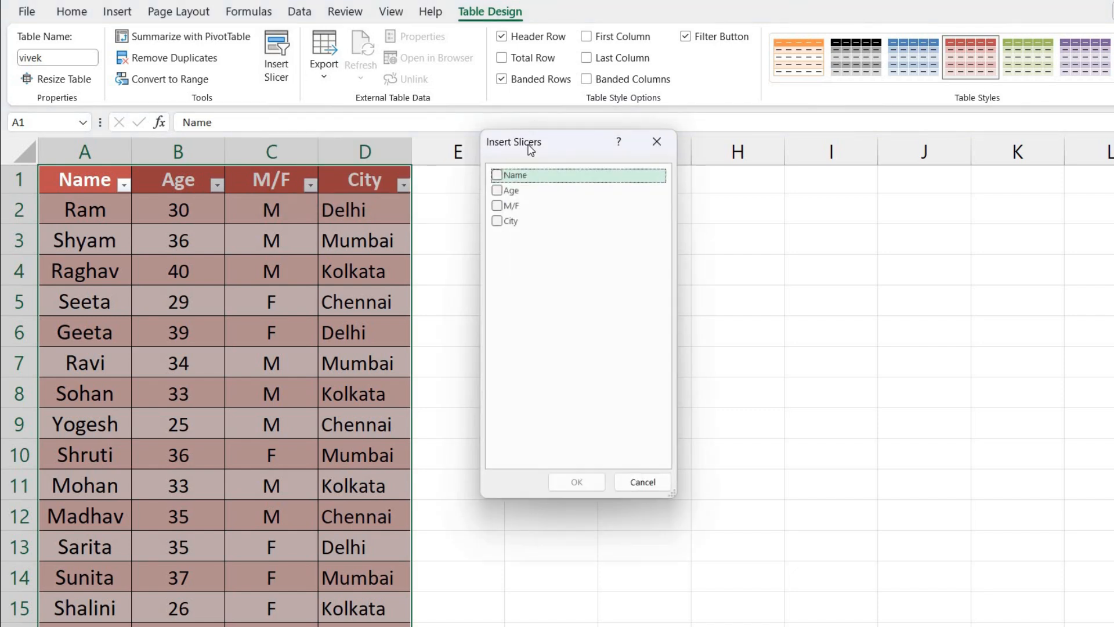
drag(525, 158, 489, 176)
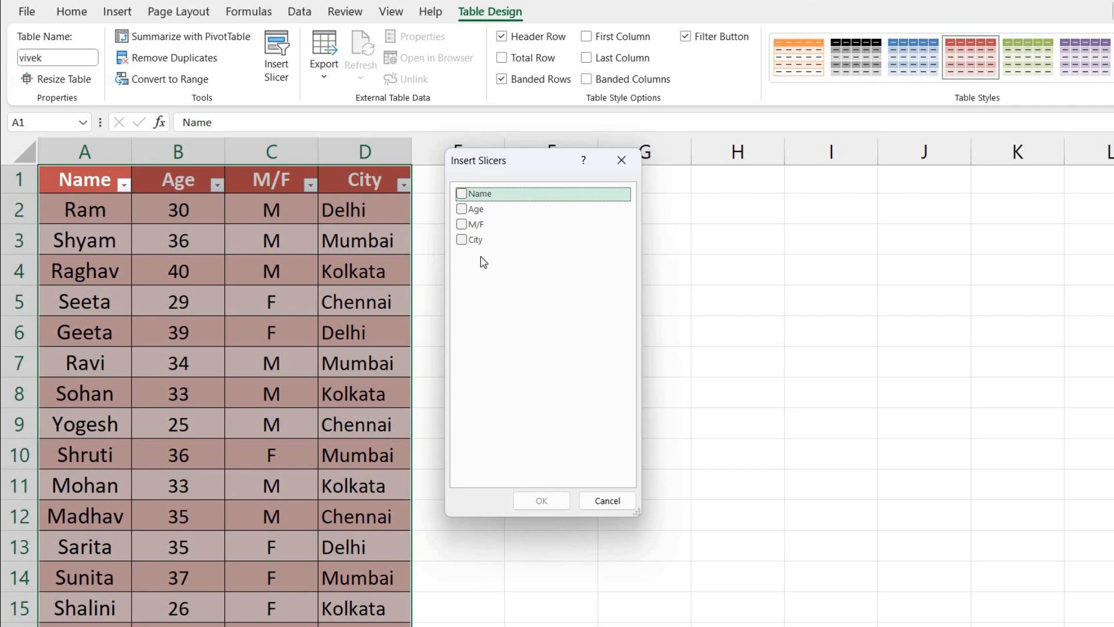
click(463, 195)
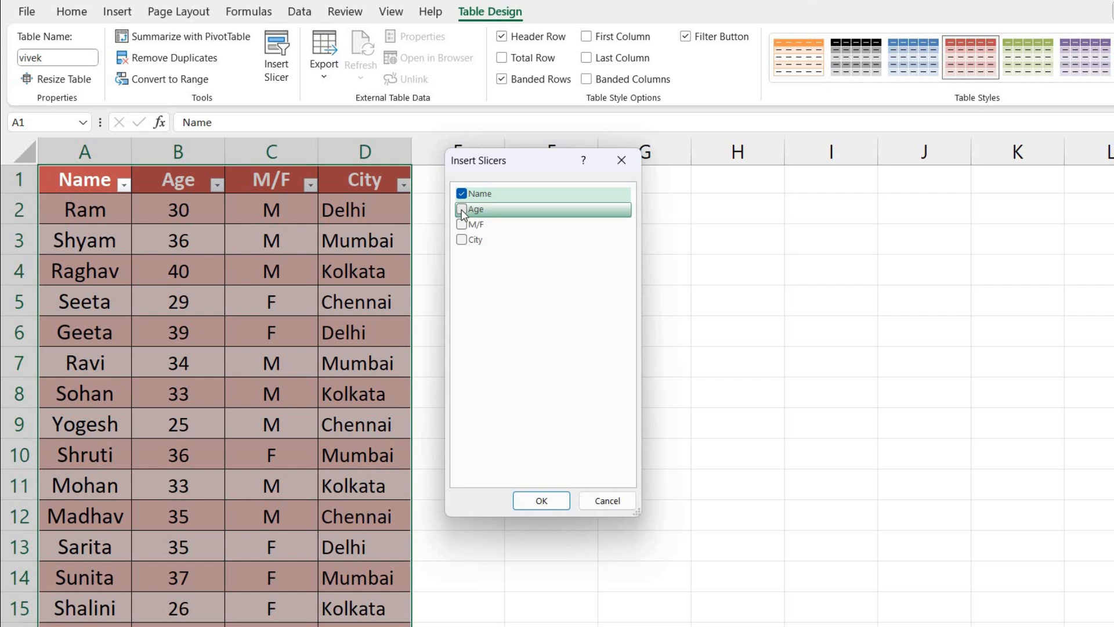
click(462, 211)
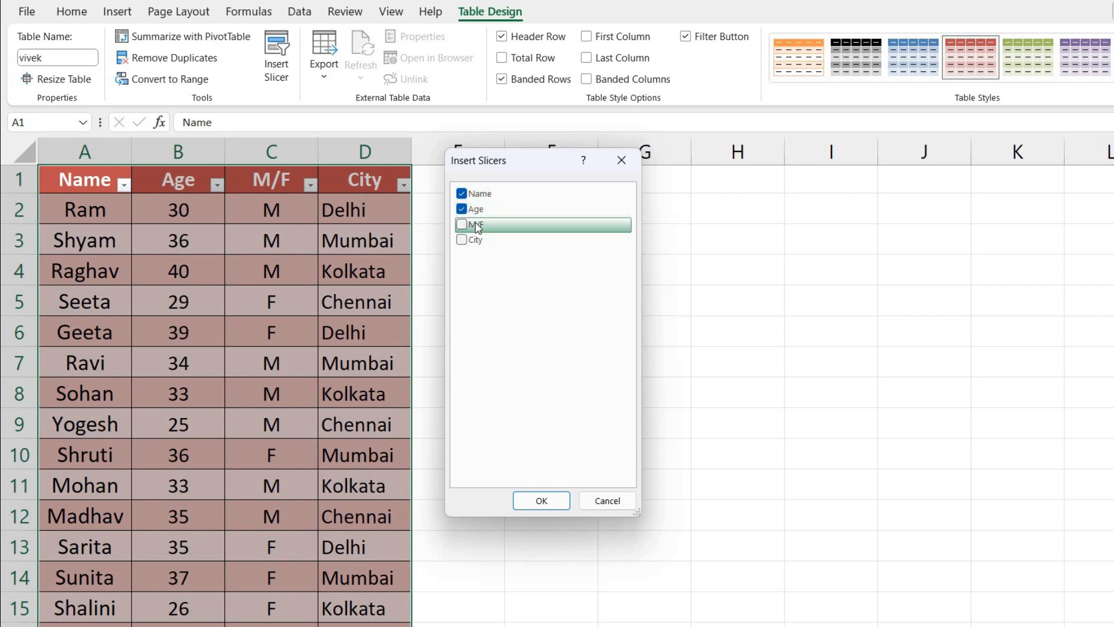
click(476, 226)
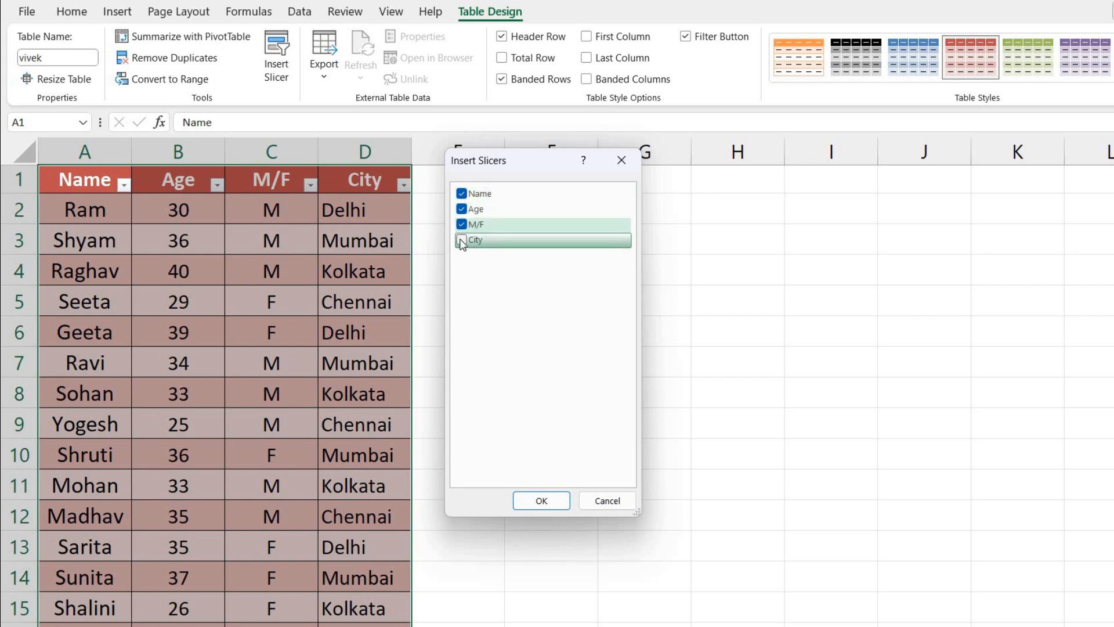
click(461, 241)
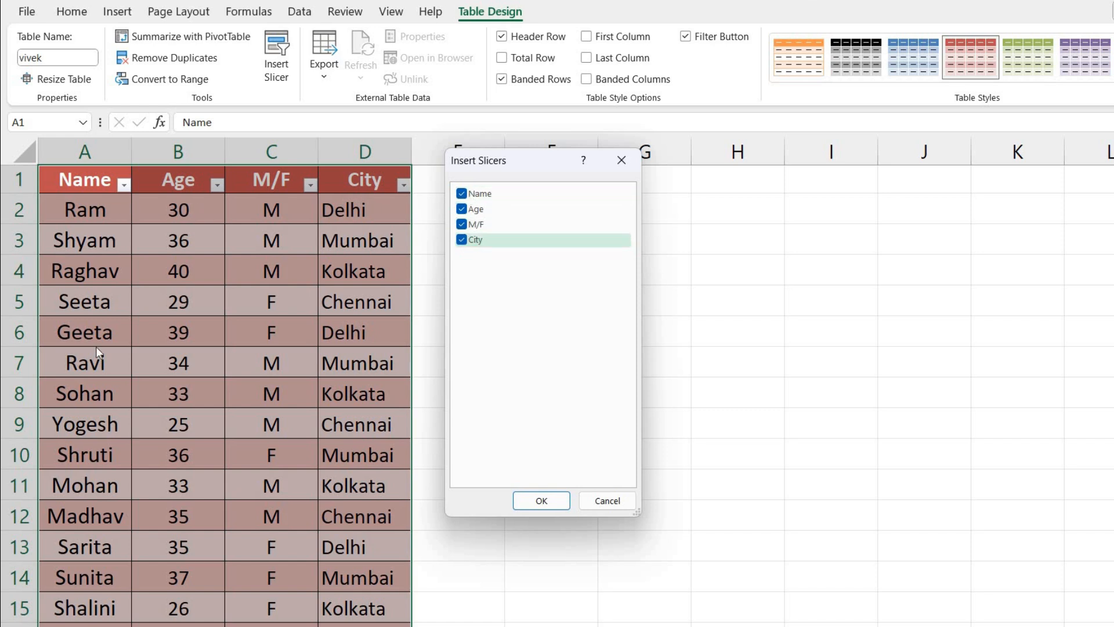
click(469, 195)
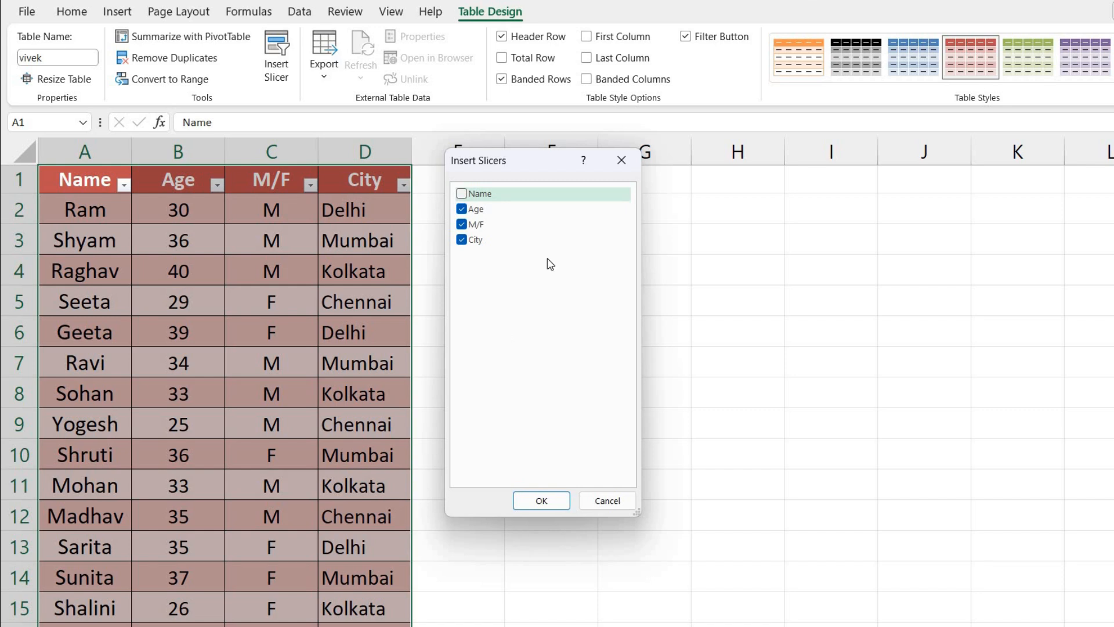
click(539, 502)
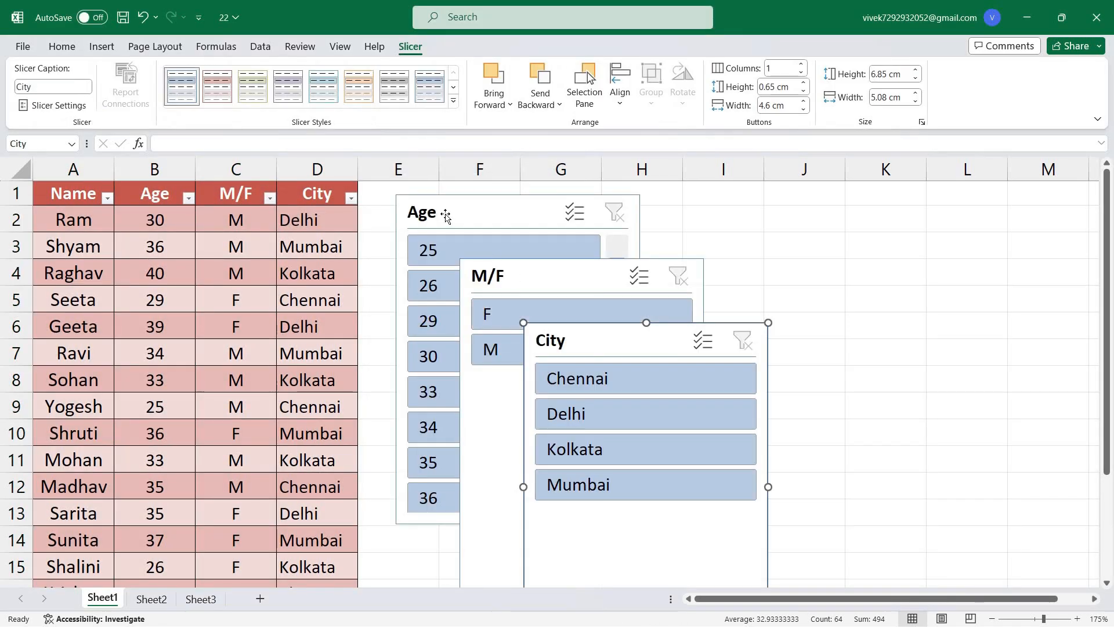
- Arrange the Age, M/F and City slicers in a row beside the table, starting at column E
drag(417, 217, 388, 211)
drag(572, 276, 698, 214)
drag(636, 343, 947, 213)
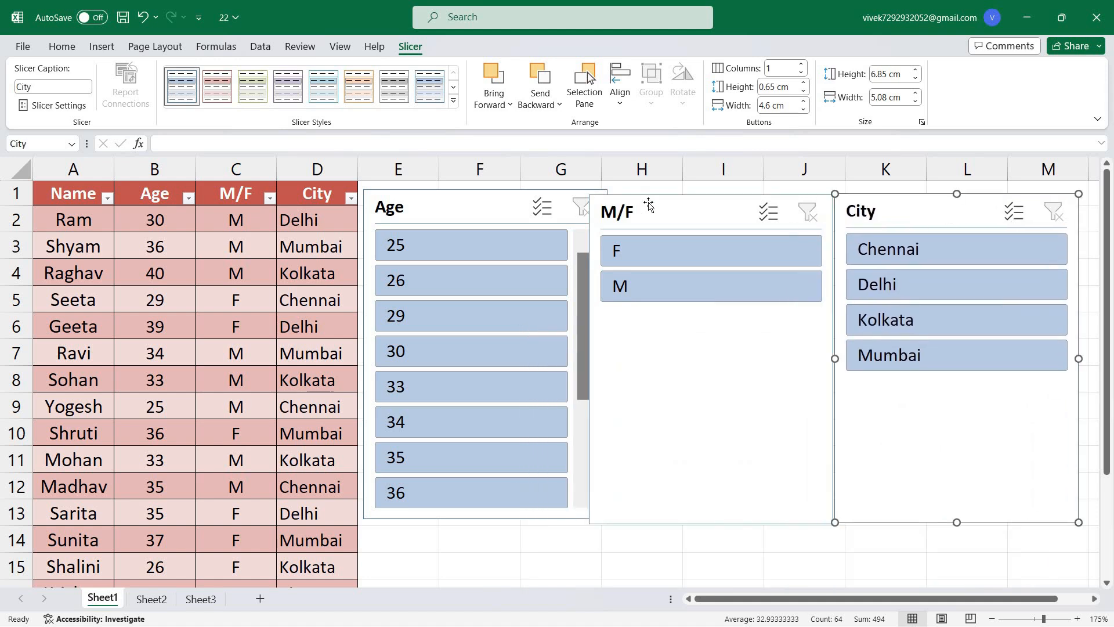
drag(652, 203, 668, 198)
drag(912, 217, 927, 208)
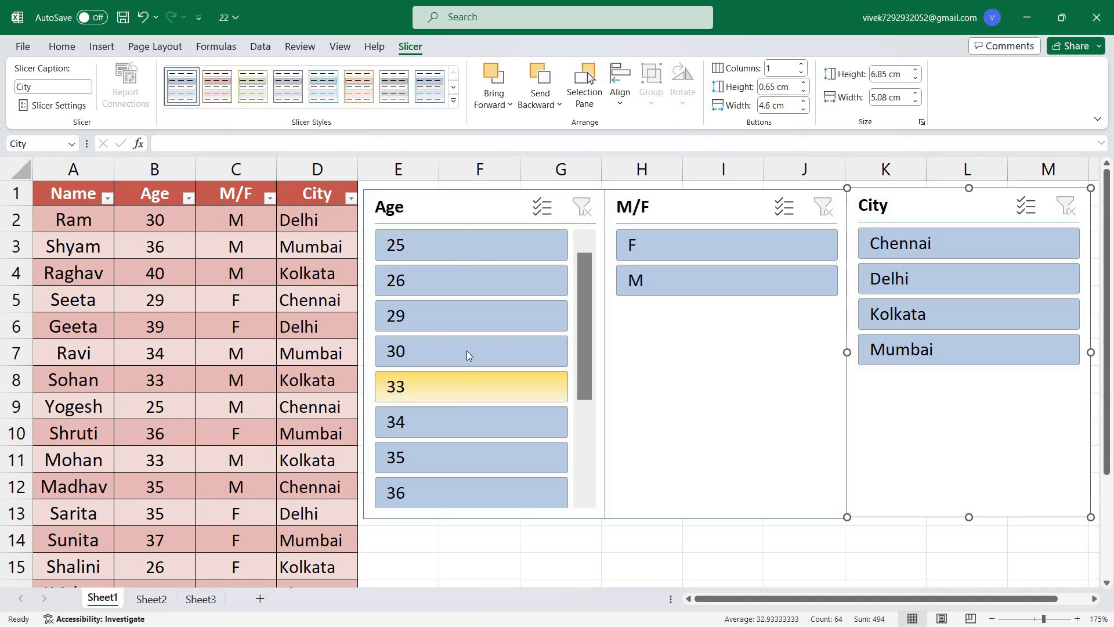
- Filter the table with the slicers to City Chennai, M/F value M and Age 25
click(586, 436)
click(589, 296)
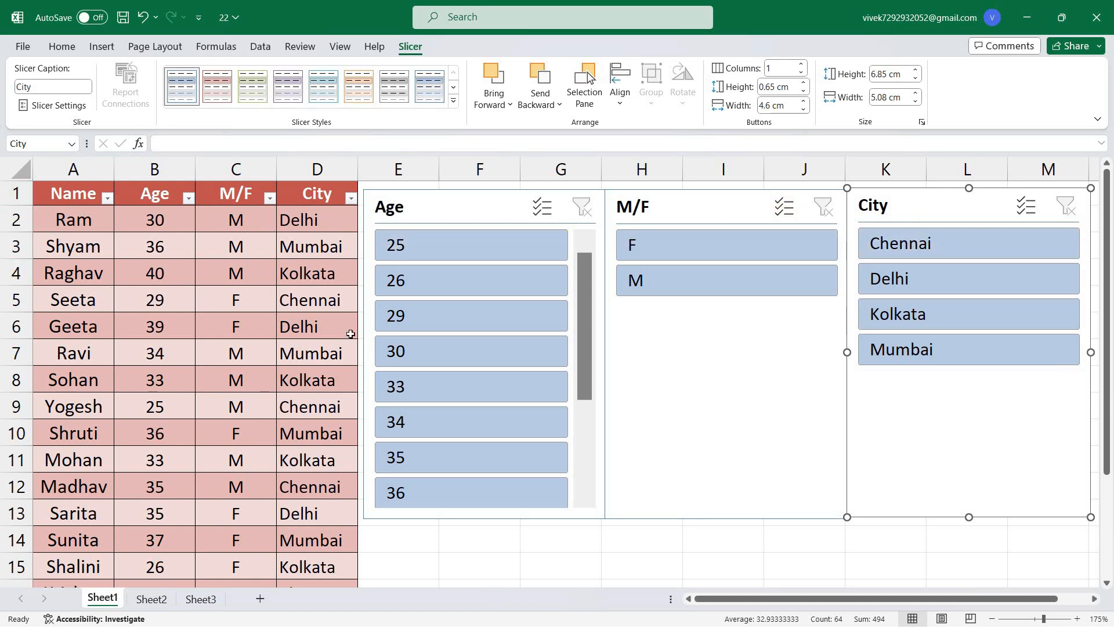
click(897, 252)
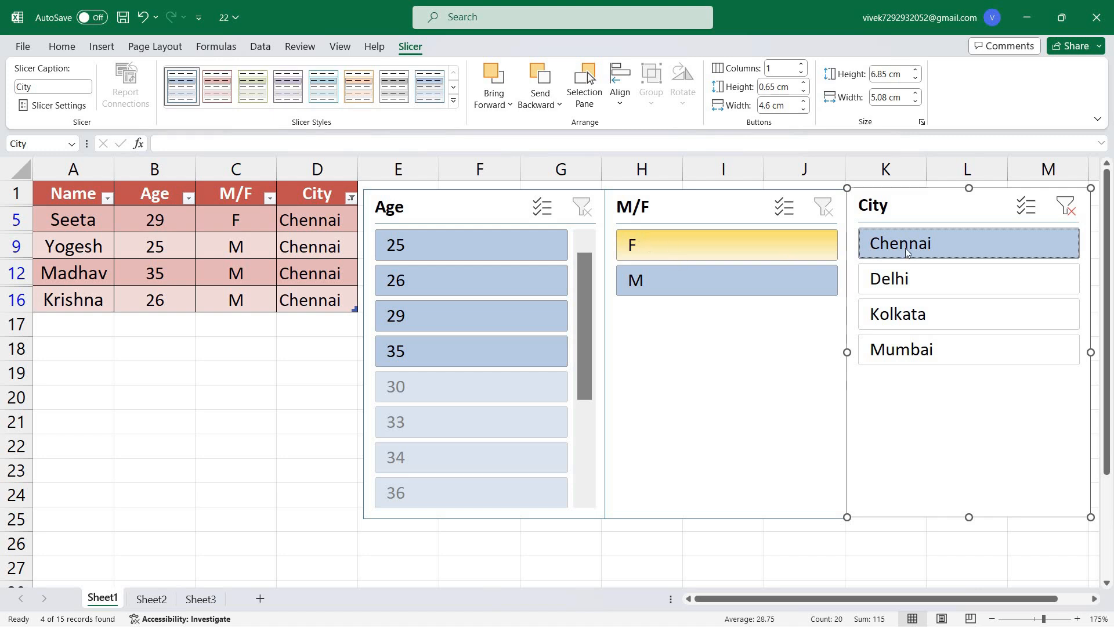
click(670, 279)
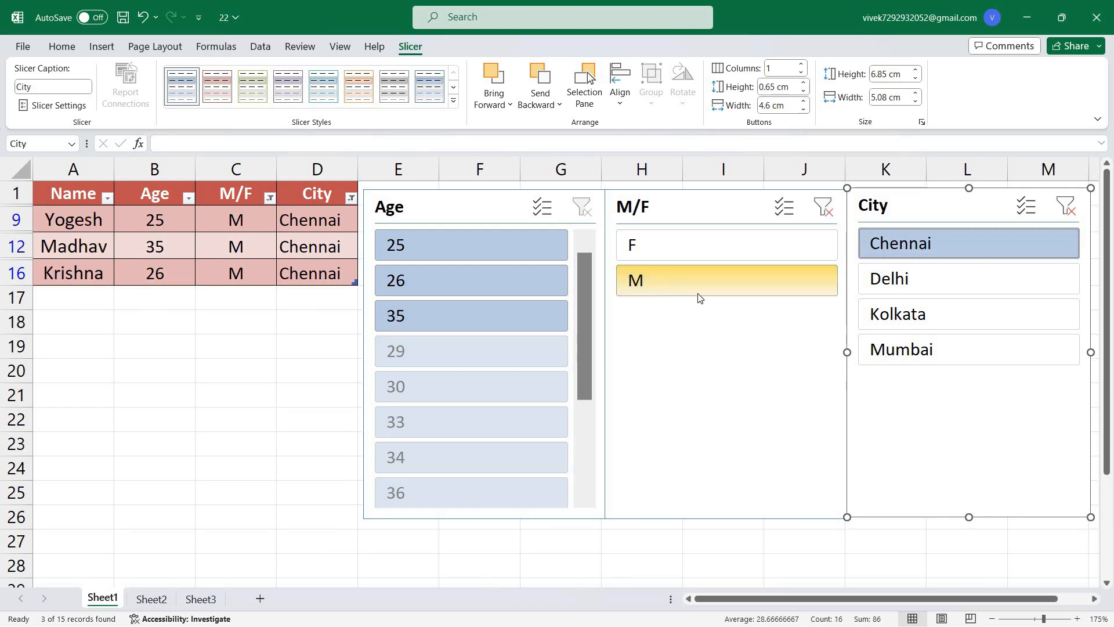
click(426, 249)
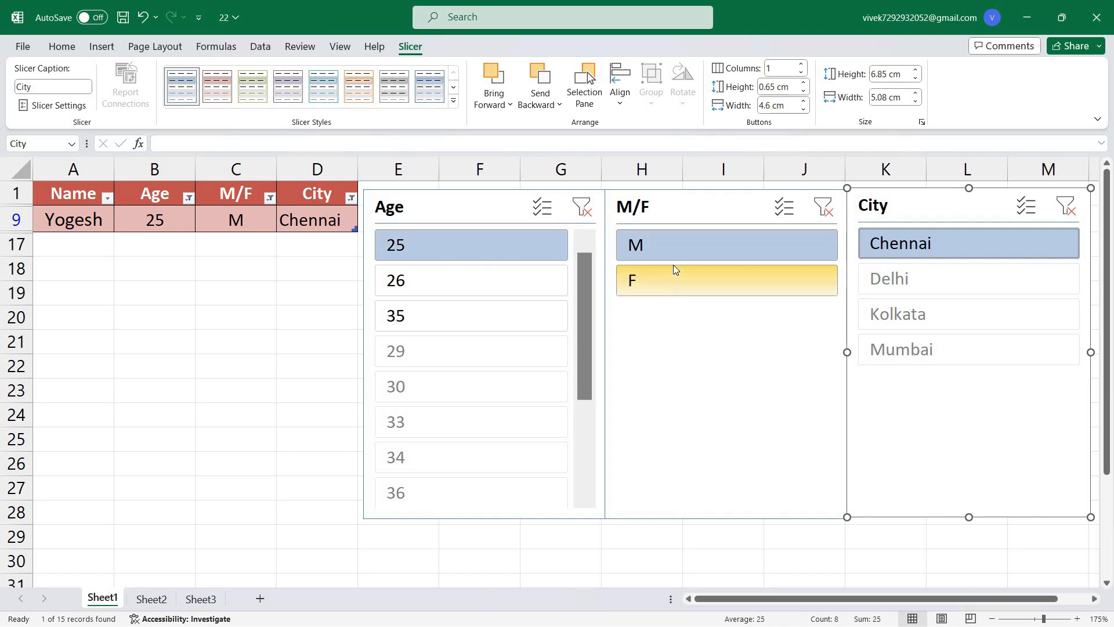
- Try F and M in the M/F slicer, and Delhi, Chennai, Kolkata and Mumbai one at a time in the City slicer
click(662, 283)
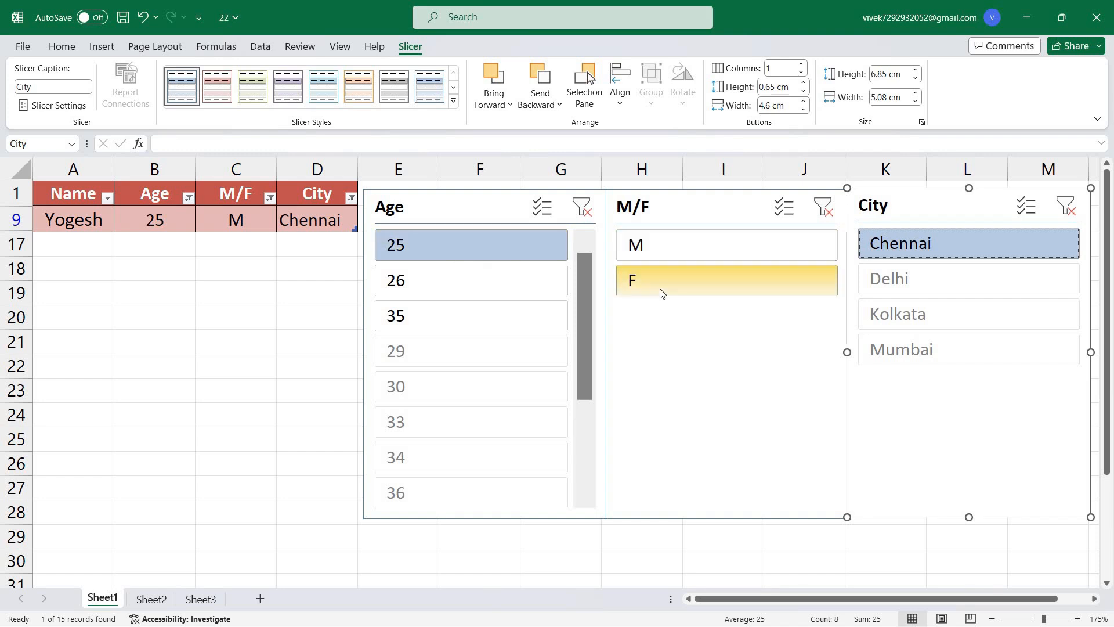
click(657, 254)
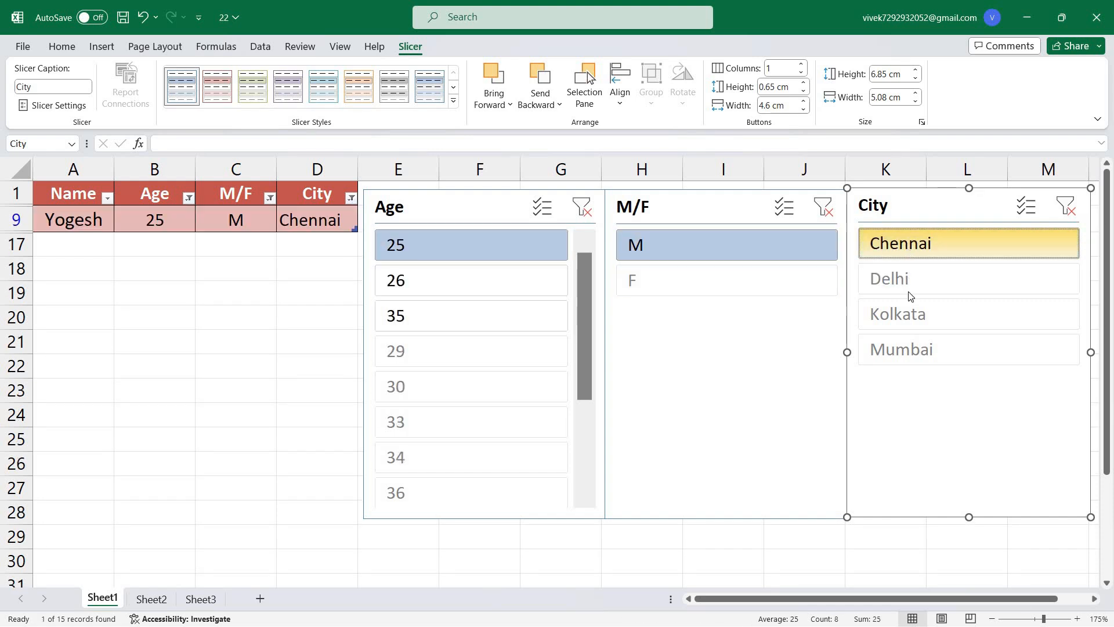
click(905, 282)
click(893, 248)
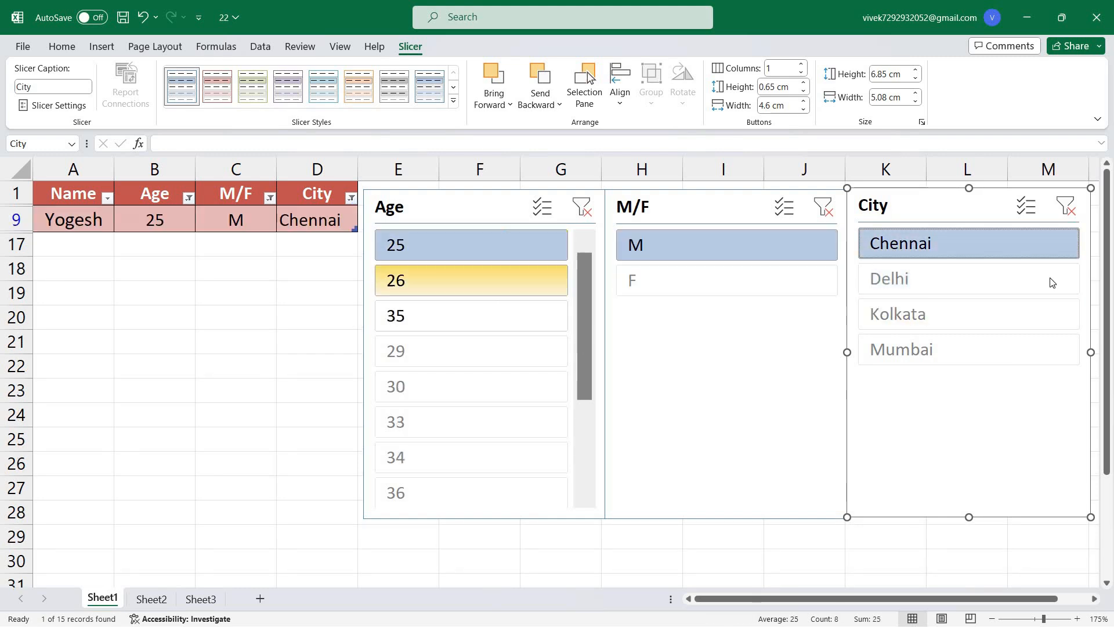
click(921, 316)
click(901, 349)
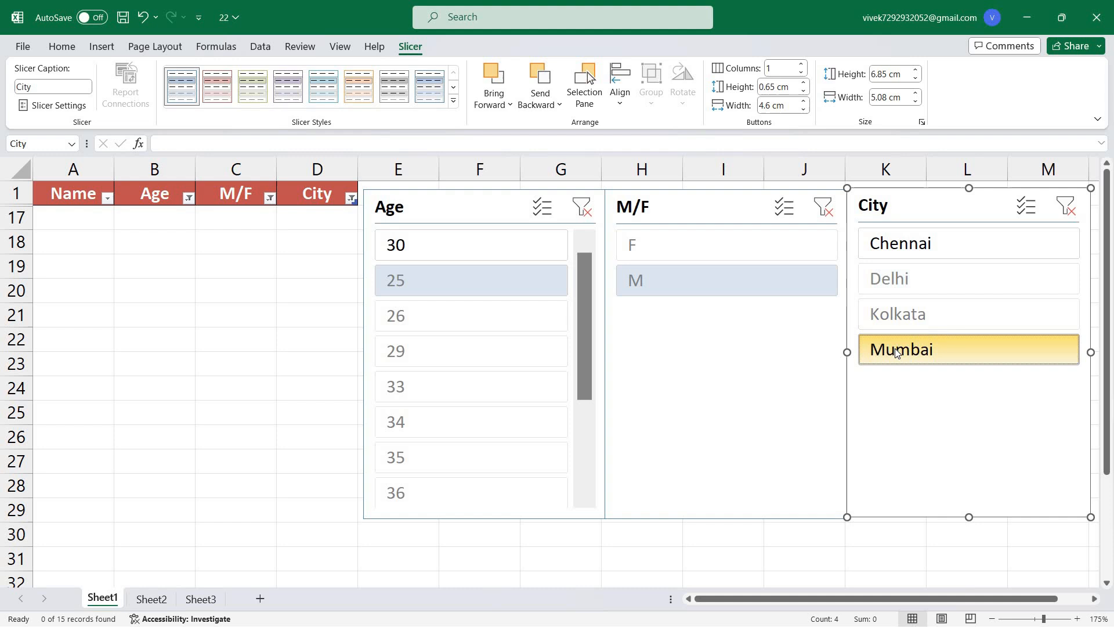
- Filter City to Delhi, turn on multi-select for the City slicer, and add Chennai and Kolkata
click(898, 279)
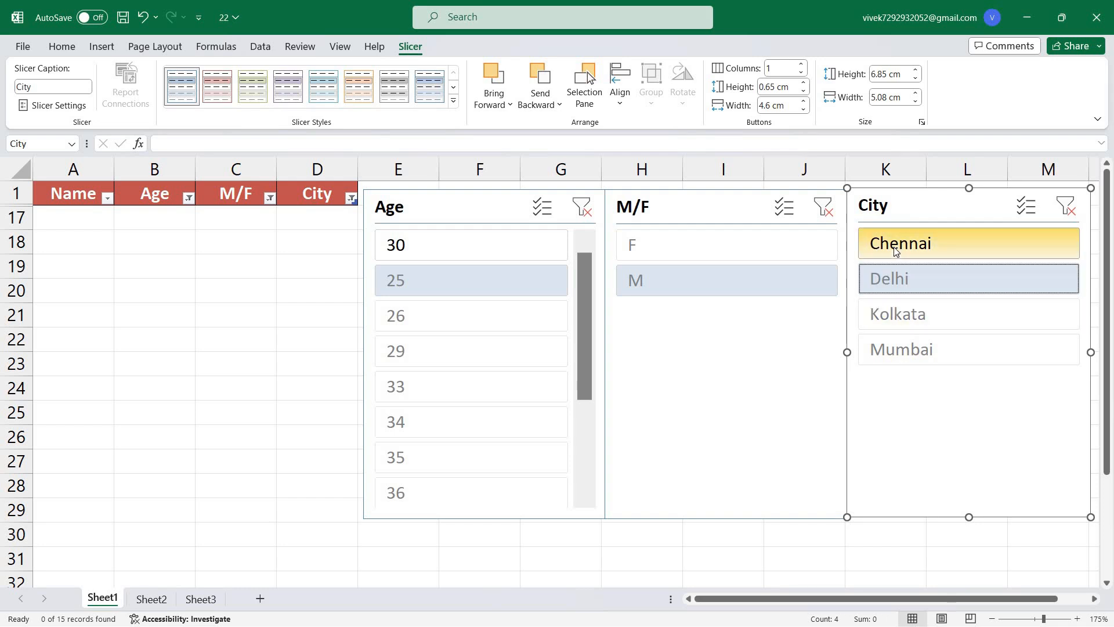
click(1025, 203)
click(936, 249)
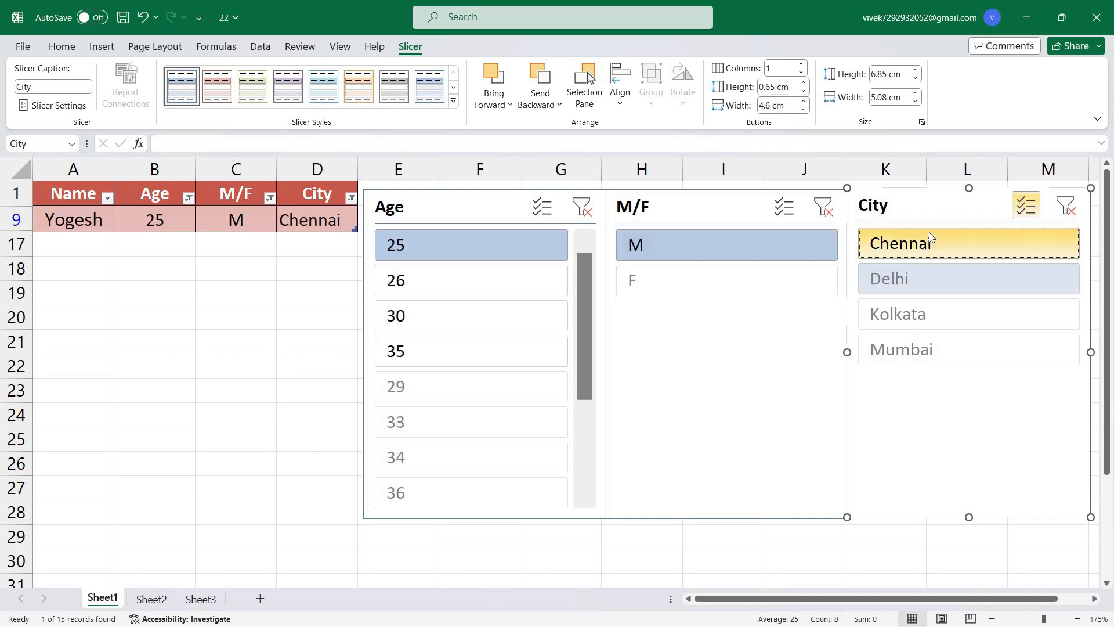
click(922, 315)
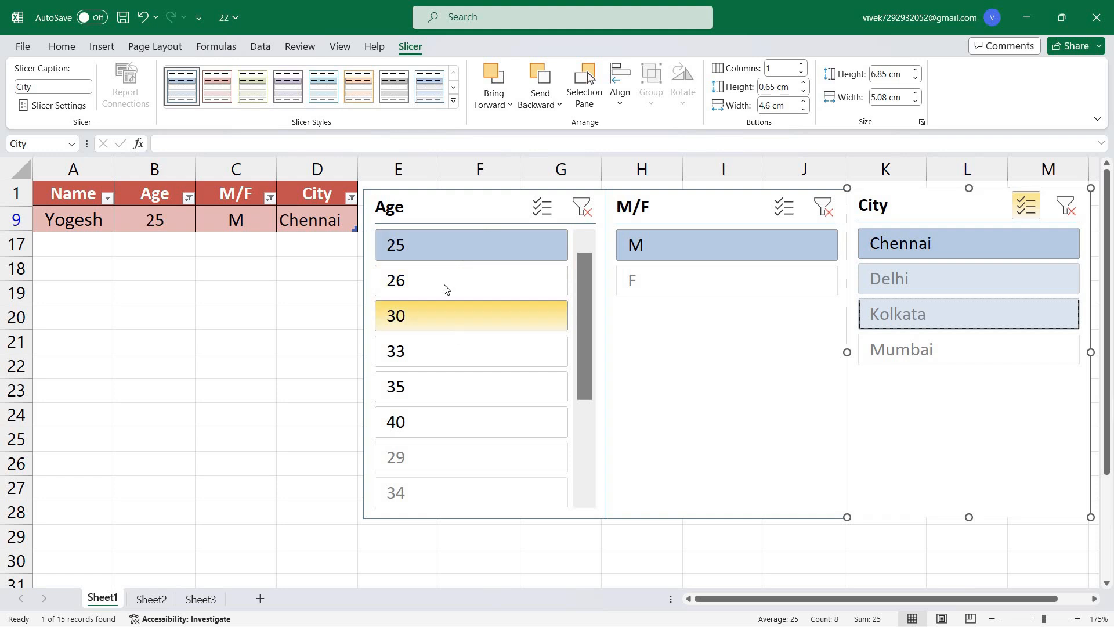
- Turn on multi-select for the Age slicer and add ages 26, 30 and 33 to its filter
click(545, 212)
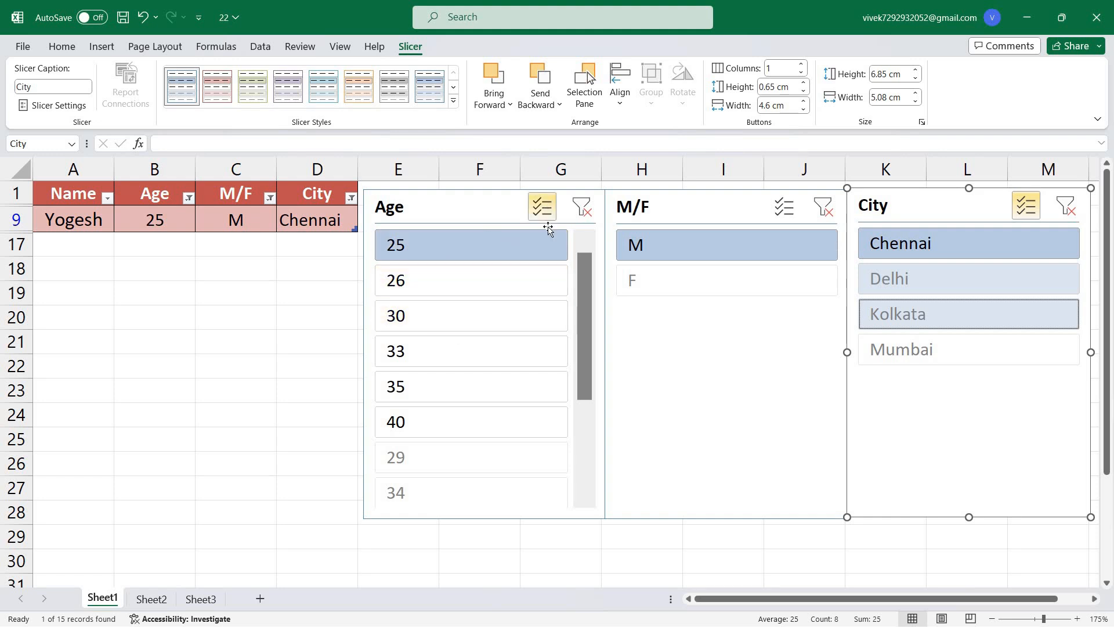
click(424, 281)
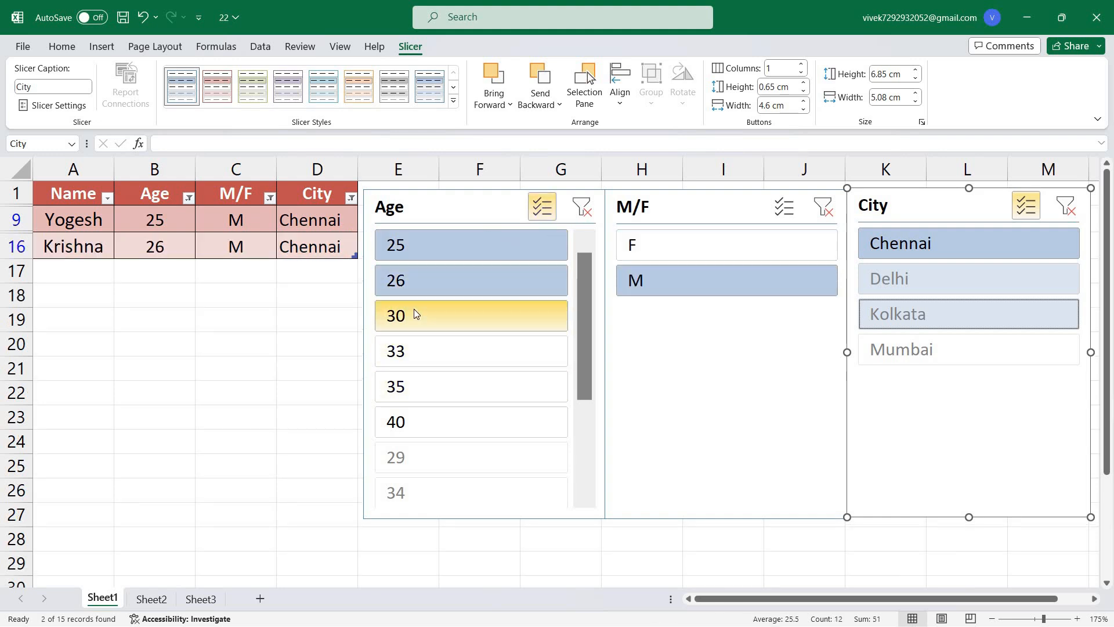
click(413, 313)
click(413, 349)
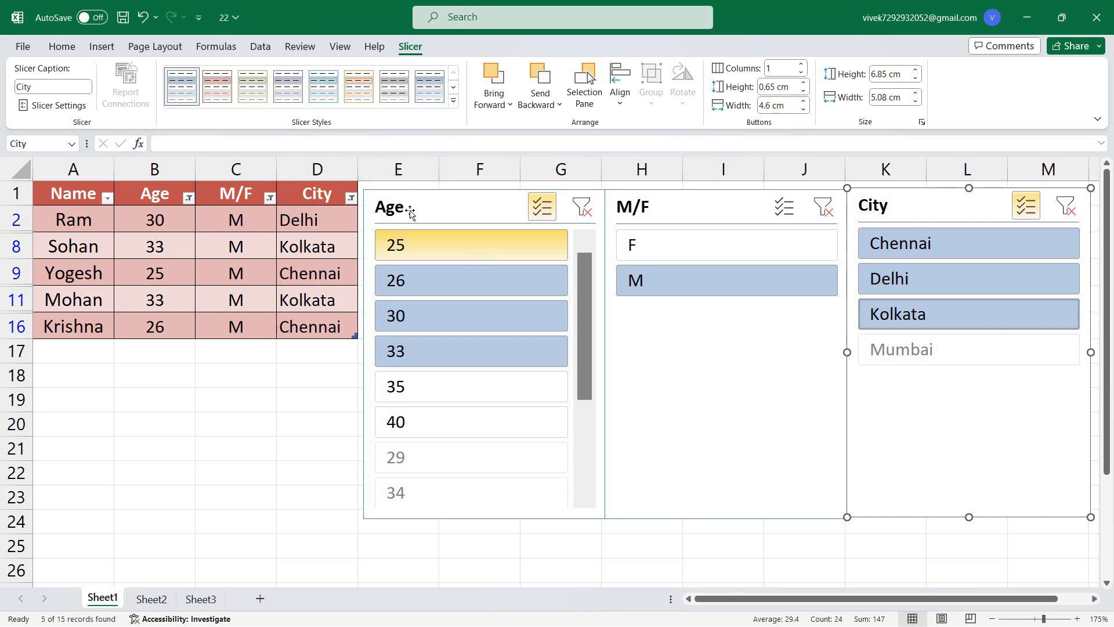
- Delete the Age, M/F and City slicers from the sheet
click(429, 208)
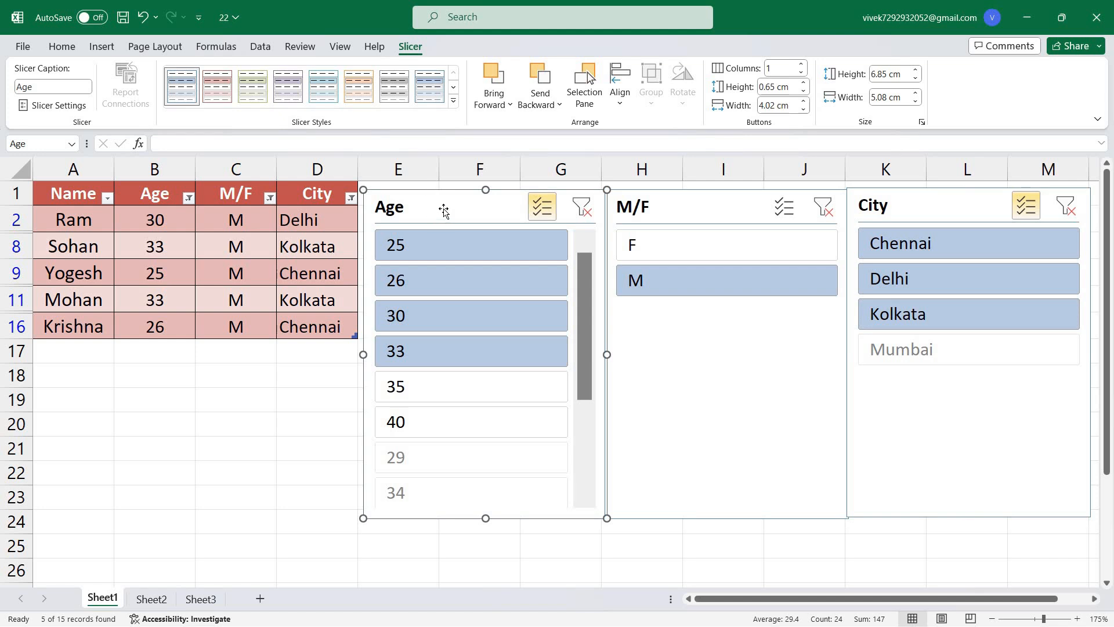
key(Delete)
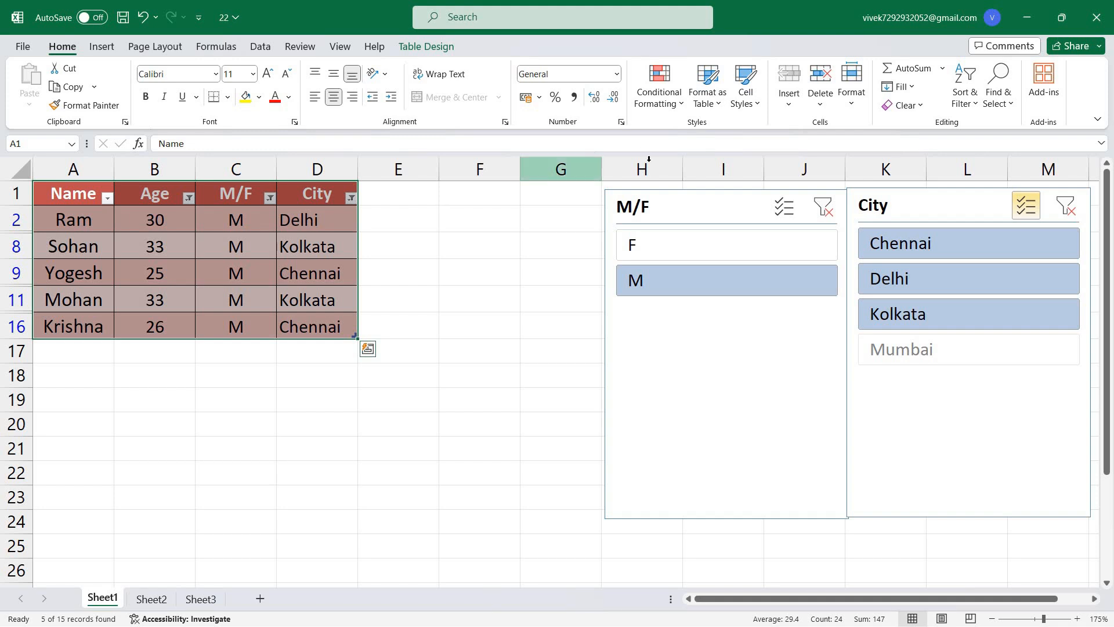
click(678, 203)
key(Delete)
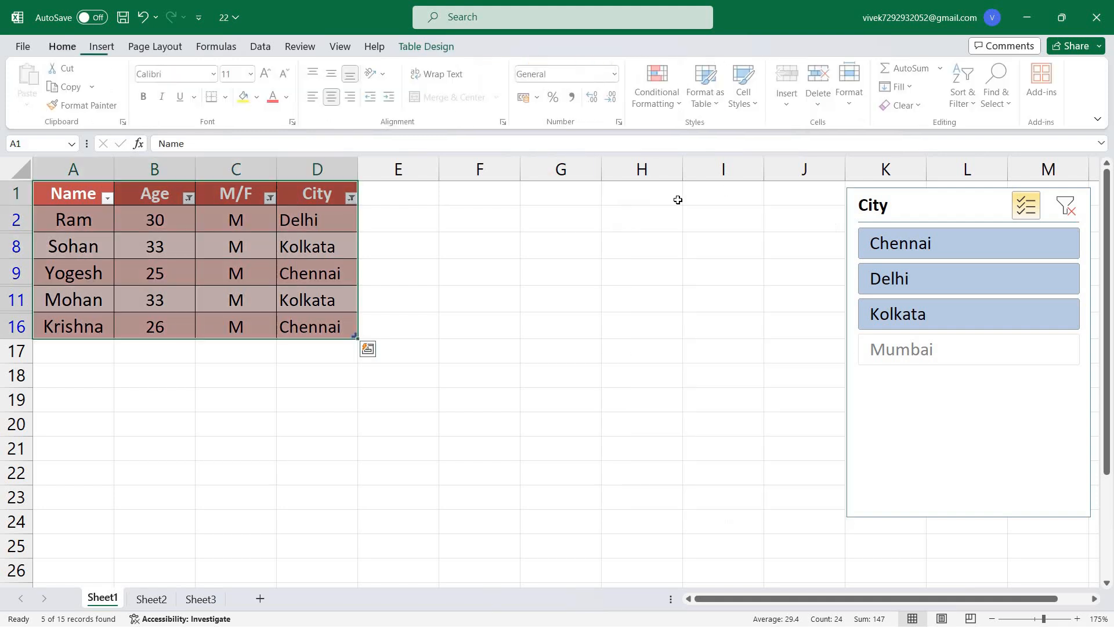
click(913, 203)
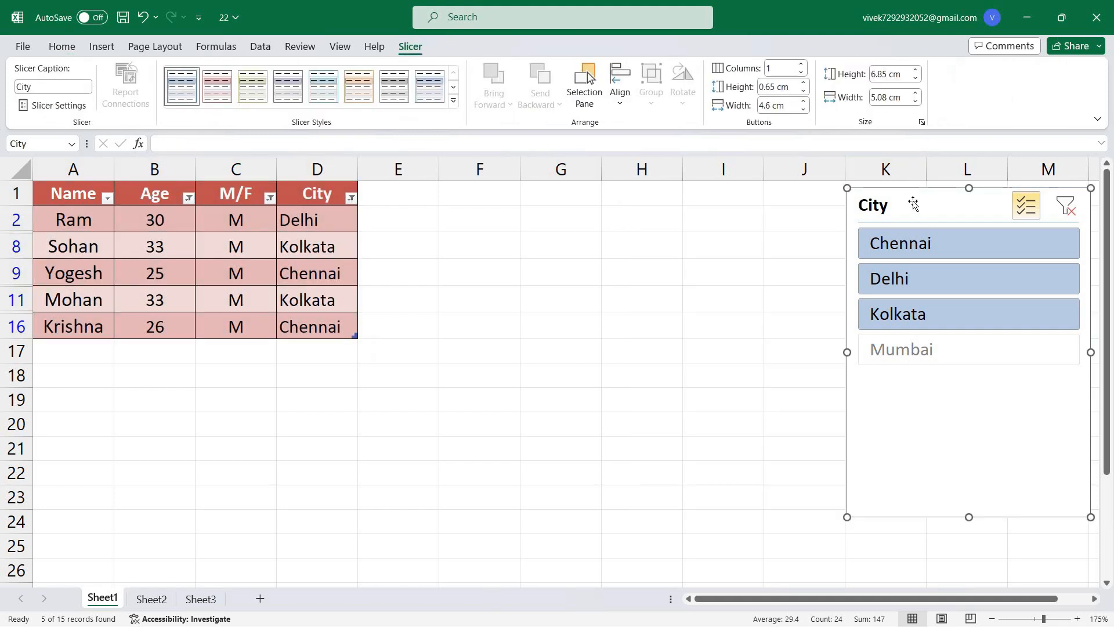
key(Delete)
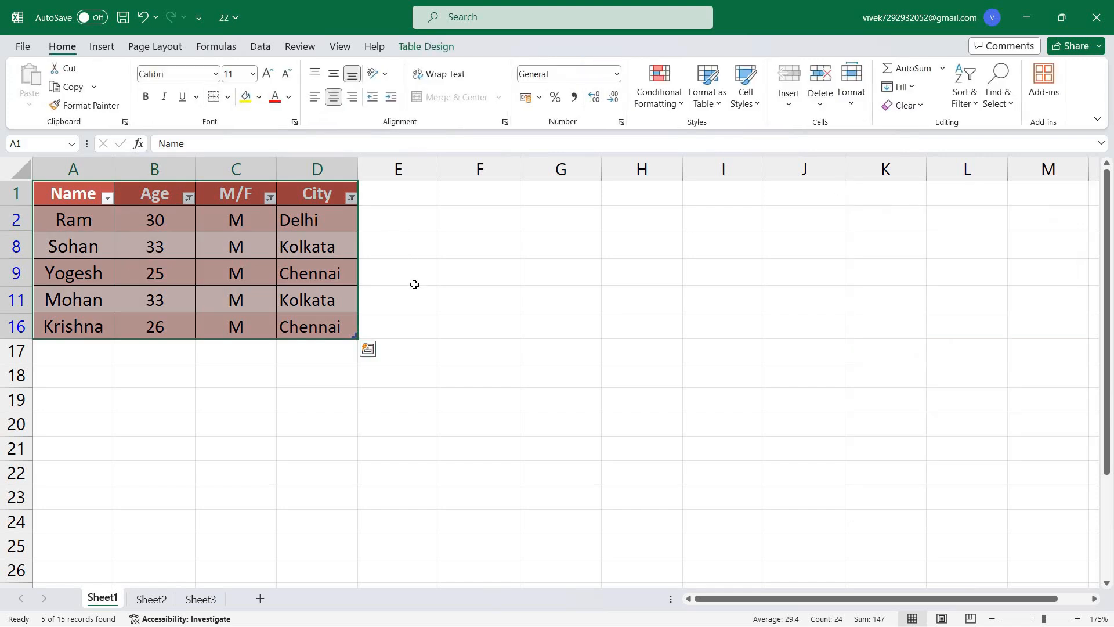